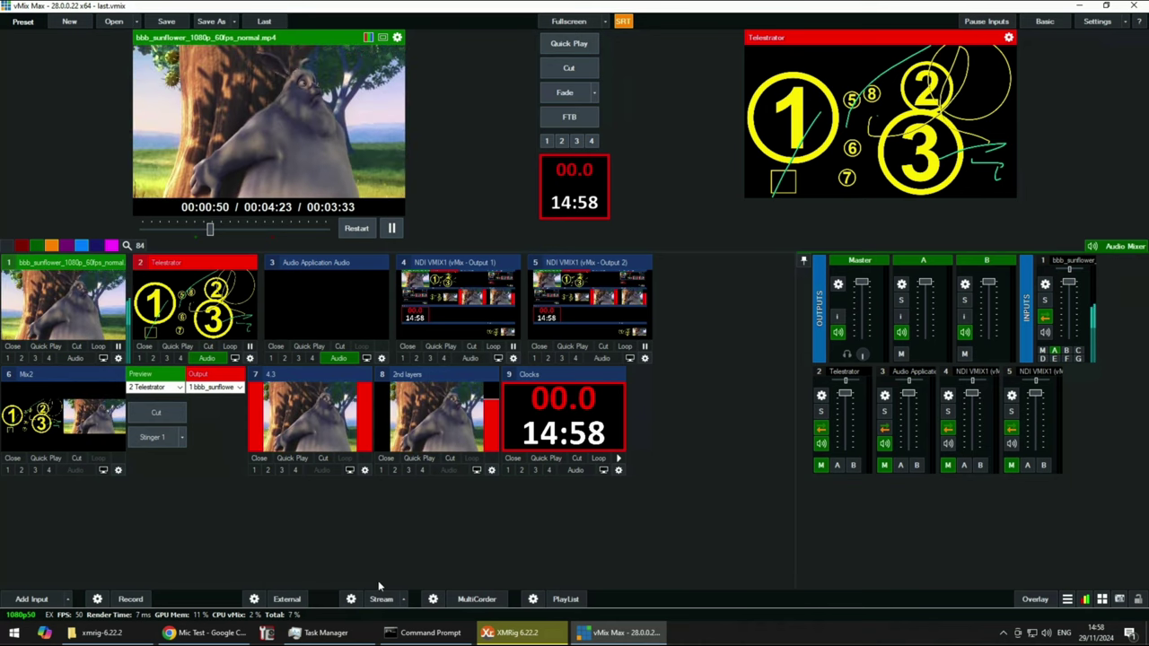
- Review the streaming destination settings and the encoder, network and GPU performance statistics
click(351, 599)
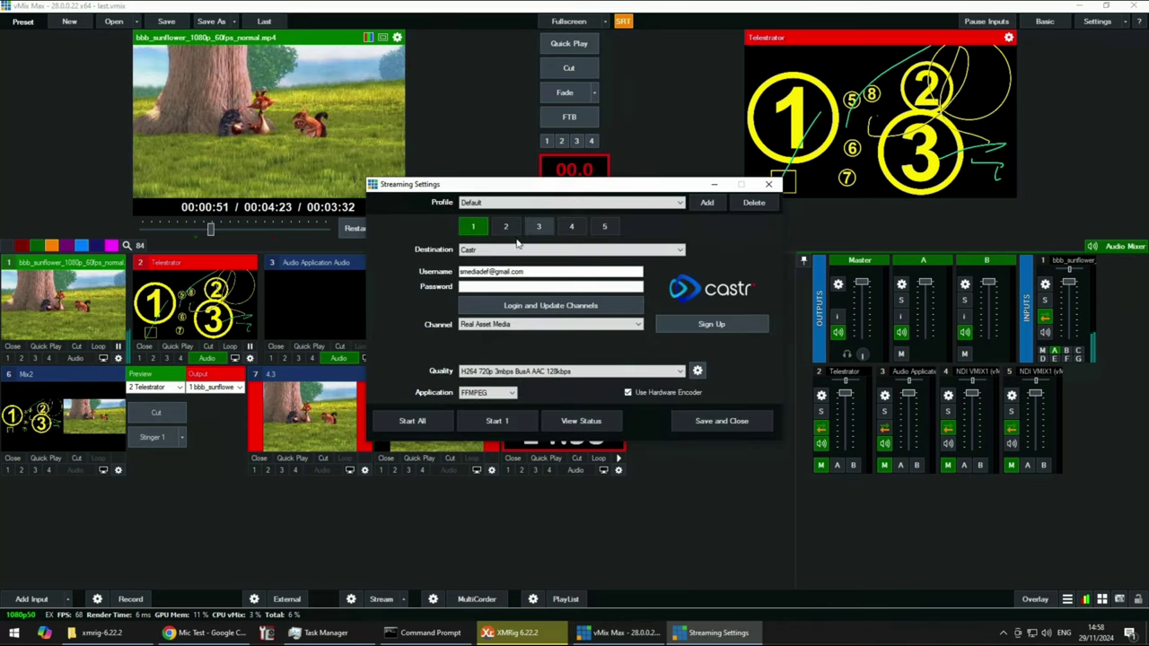
click(769, 185)
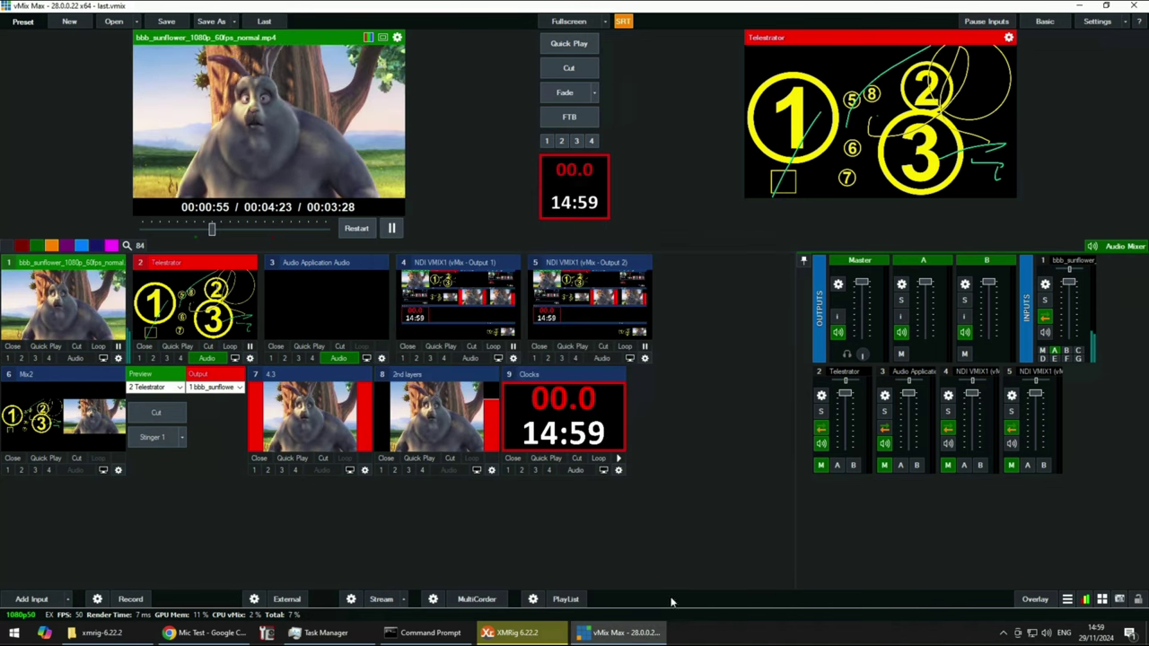
click(1086, 599)
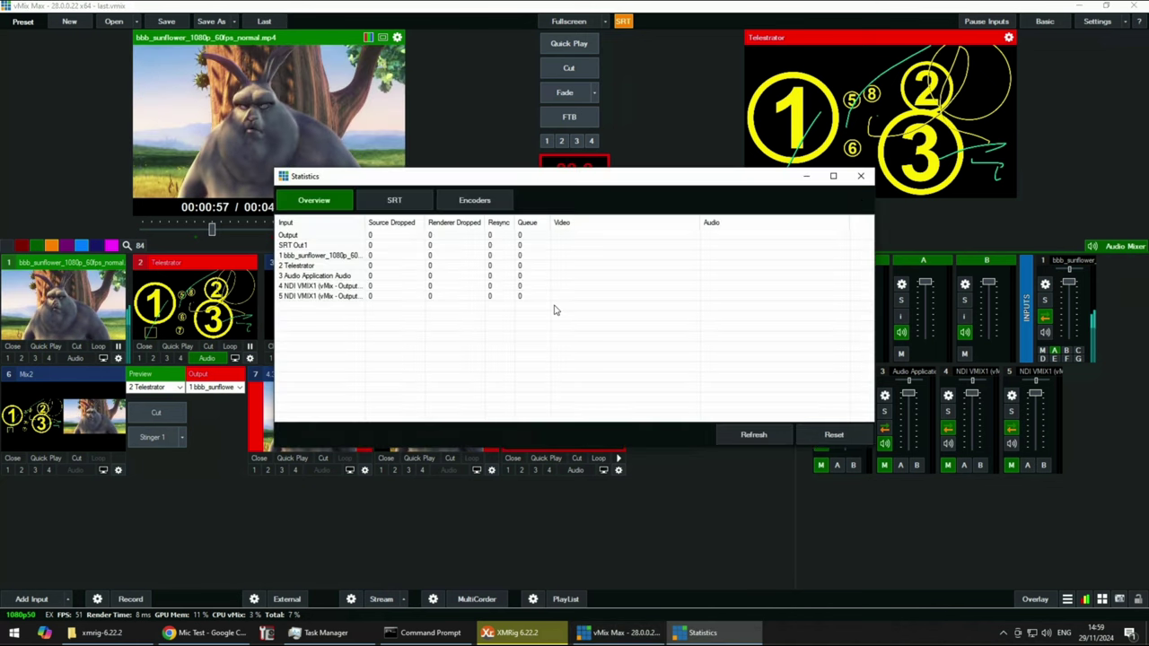
click(476, 200)
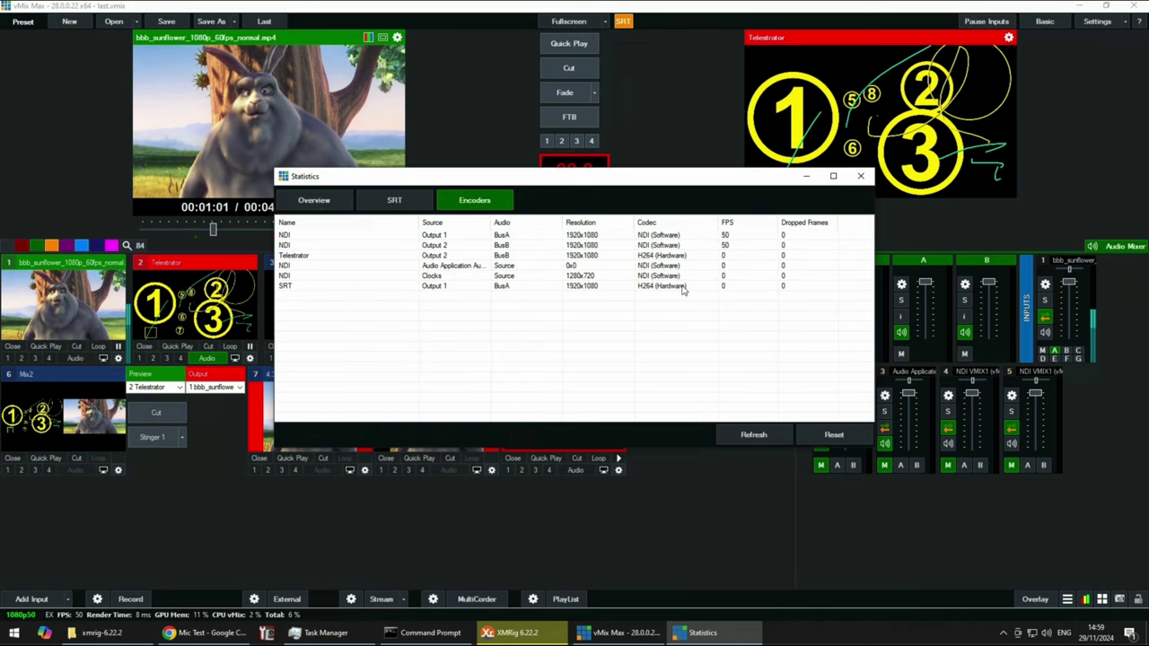
click(352, 630)
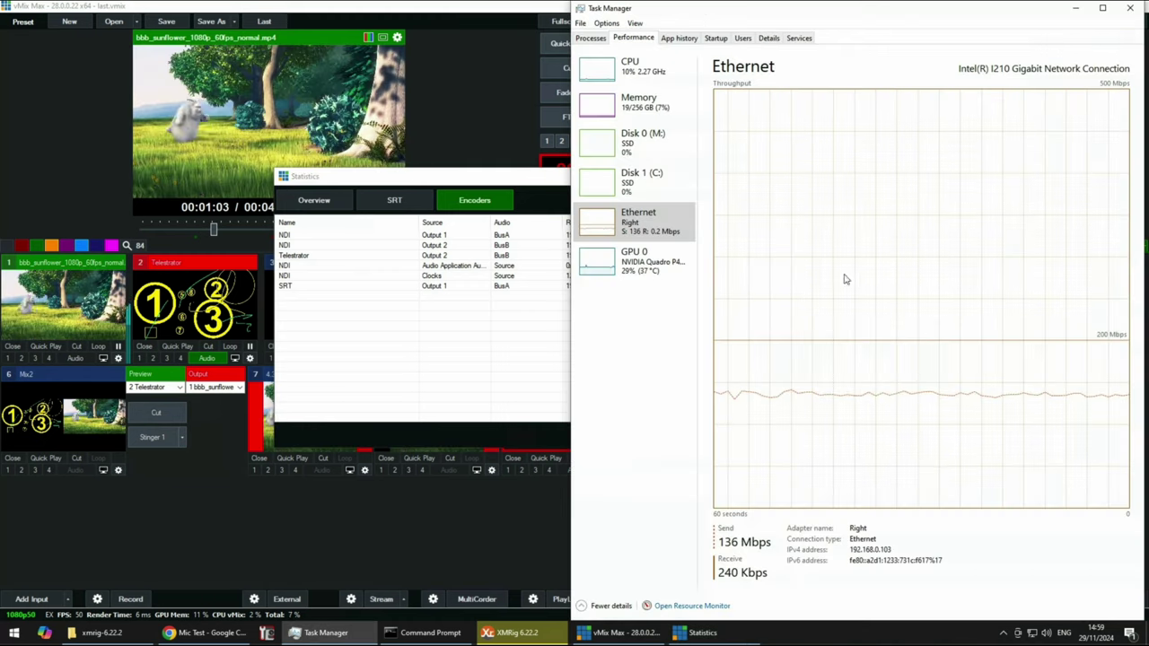
click(636, 254)
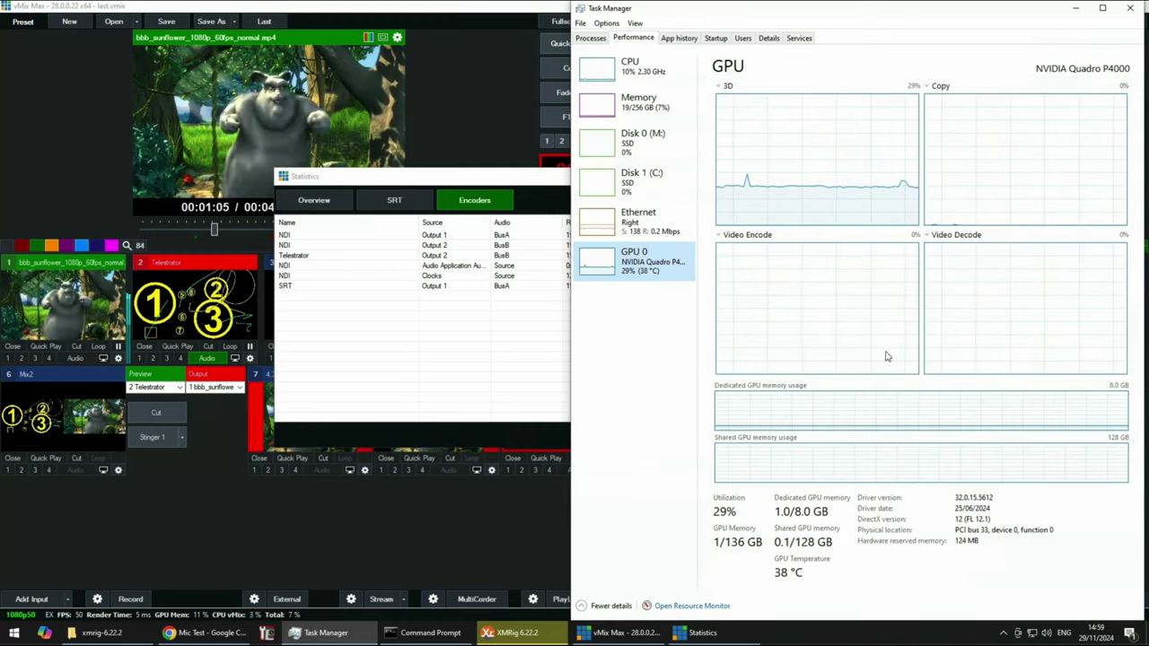
click(425, 305)
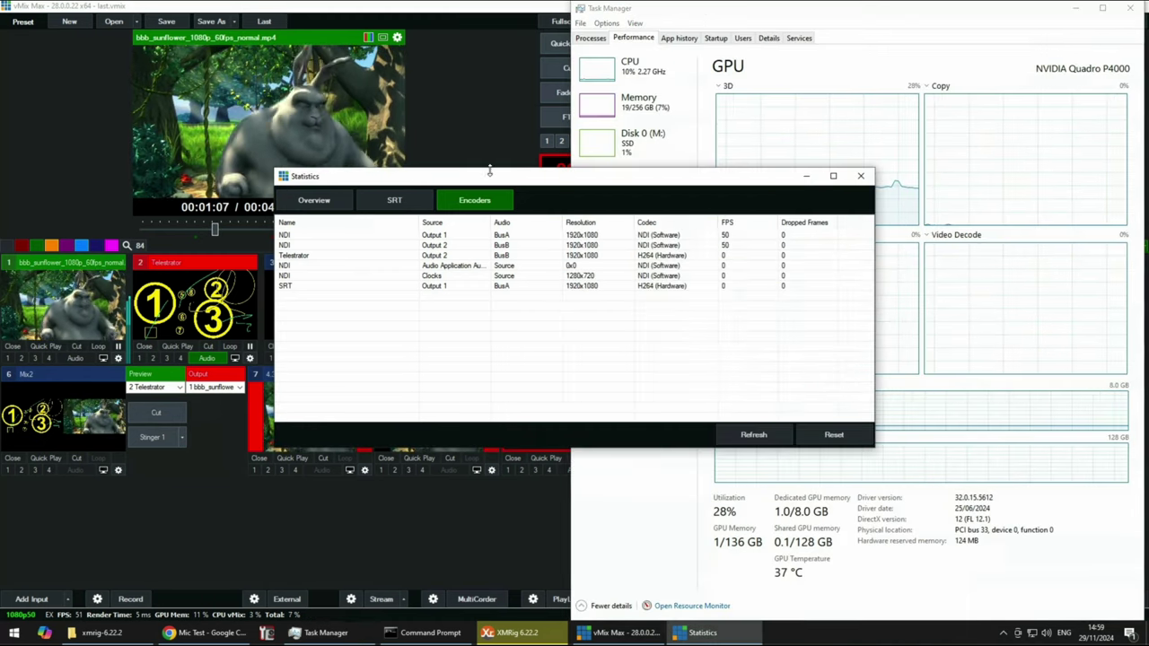
click(861, 176)
click(427, 493)
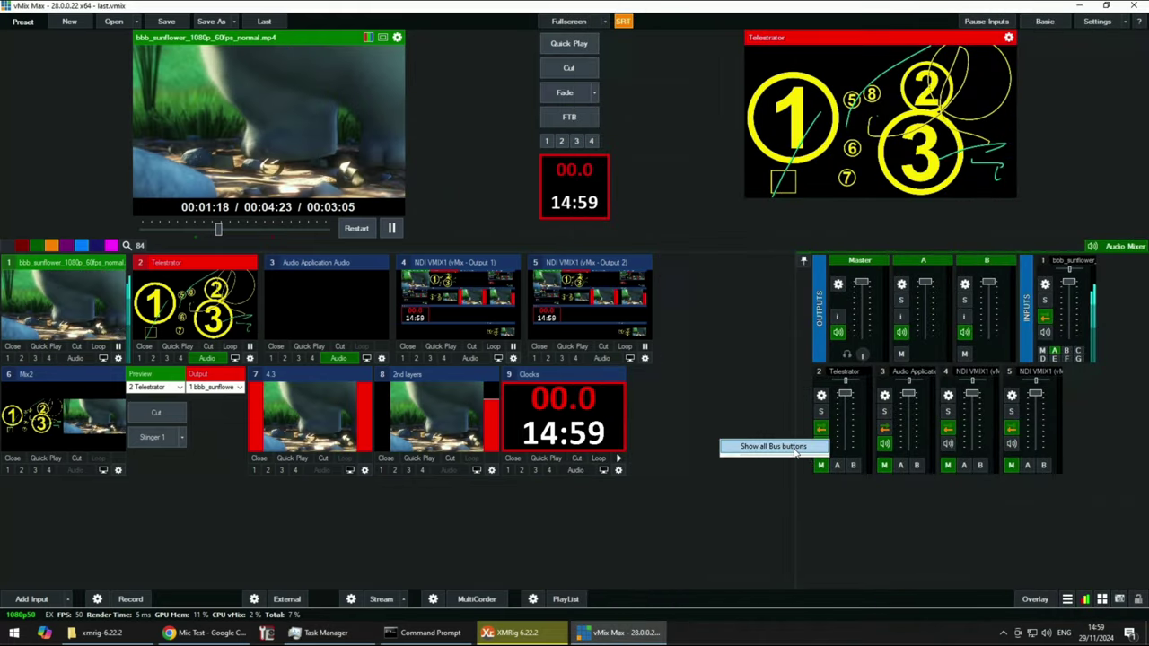
- Show all bus buttons A–G on the Telestrator audio channel and check the Audio settings page
click(809, 456)
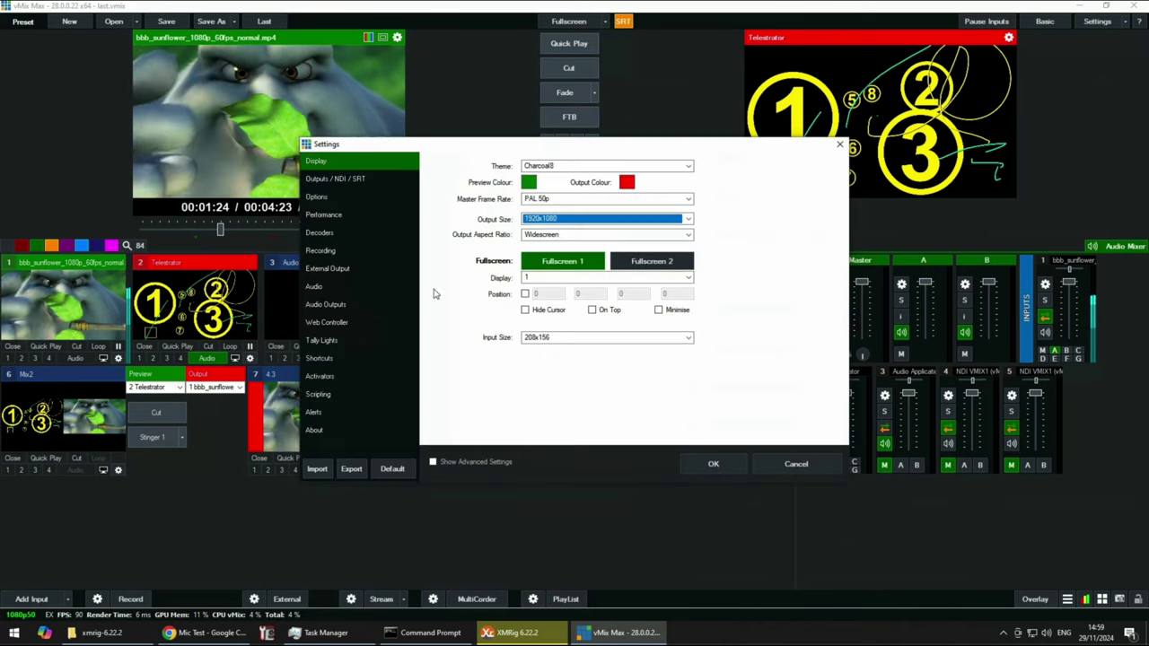
click(314, 288)
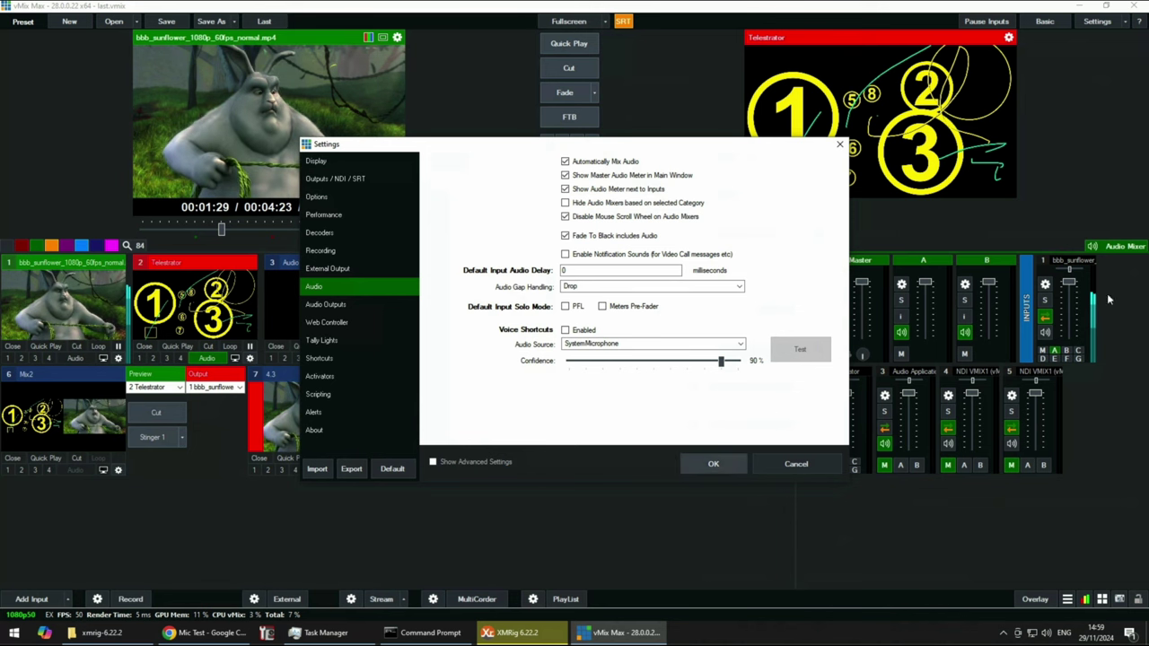
key(Escape)
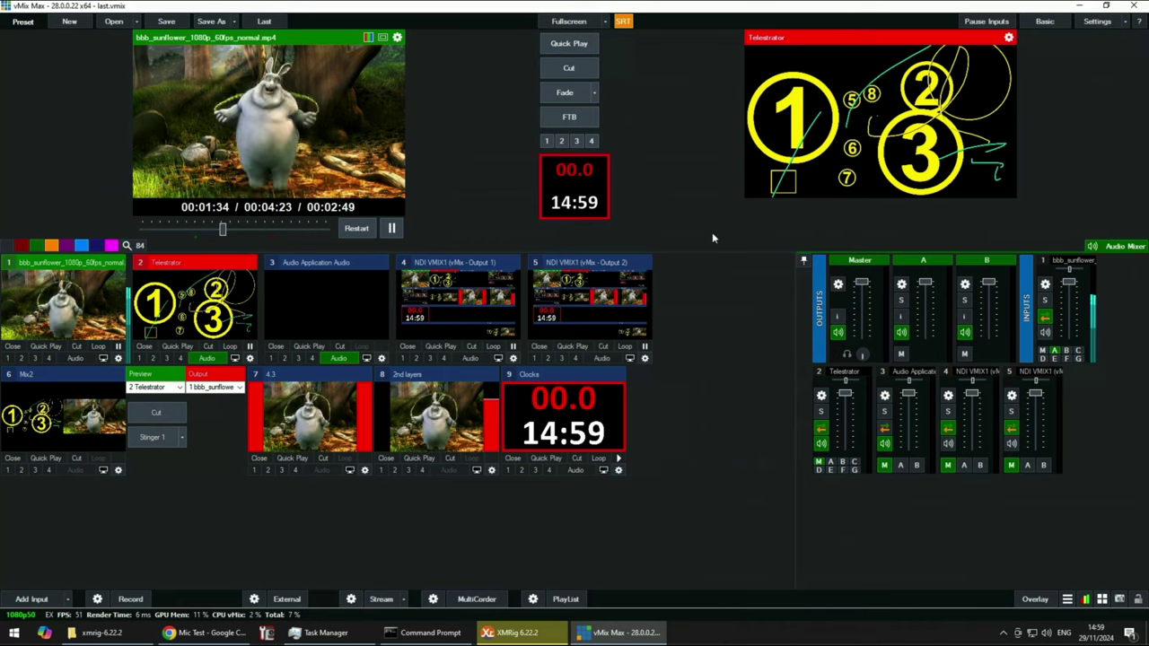
- Keep the production clock on TimeRemaining and cut the film on air with Telestrator in preview
click(589, 182)
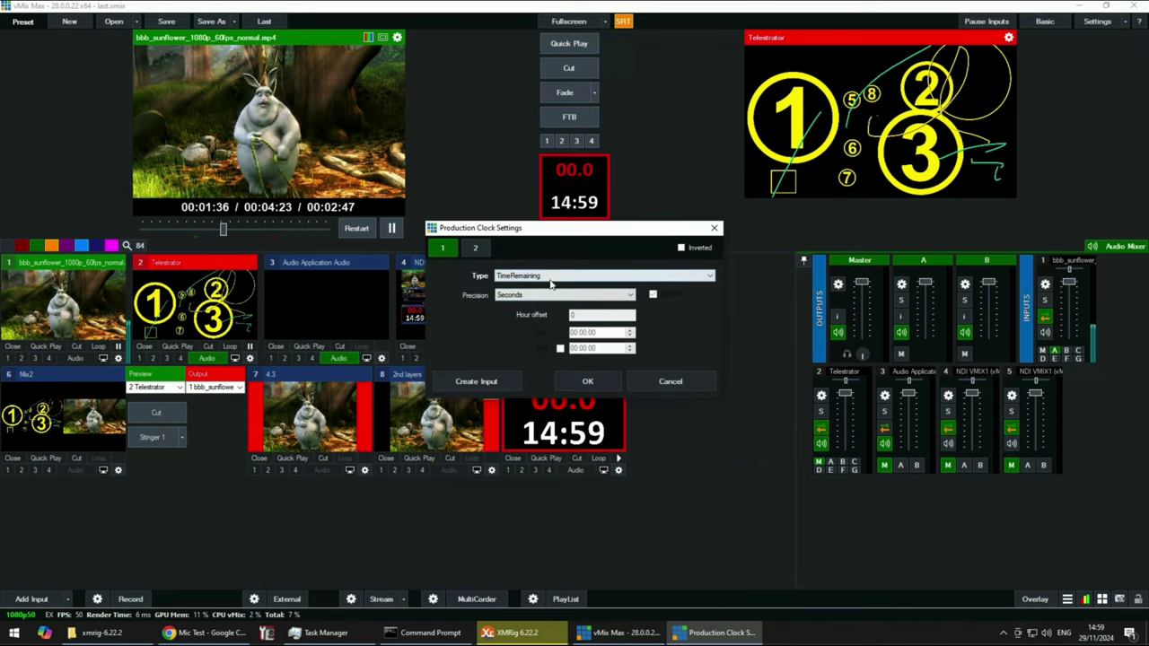
click(539, 277)
click(533, 319)
click(713, 229)
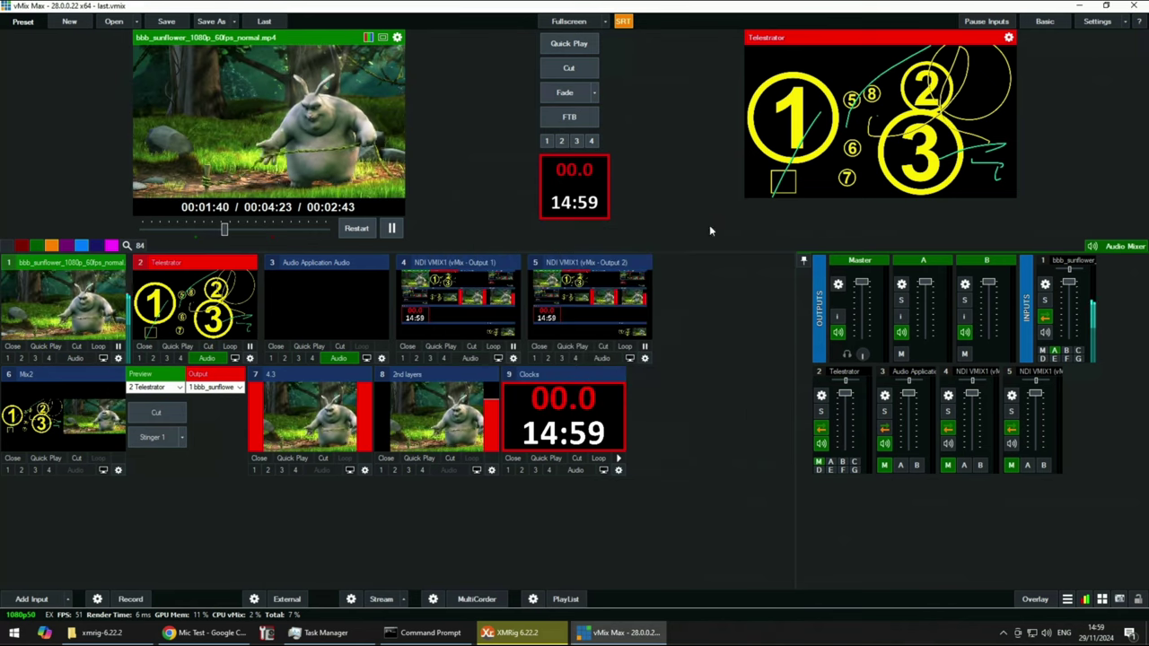
click(568, 69)
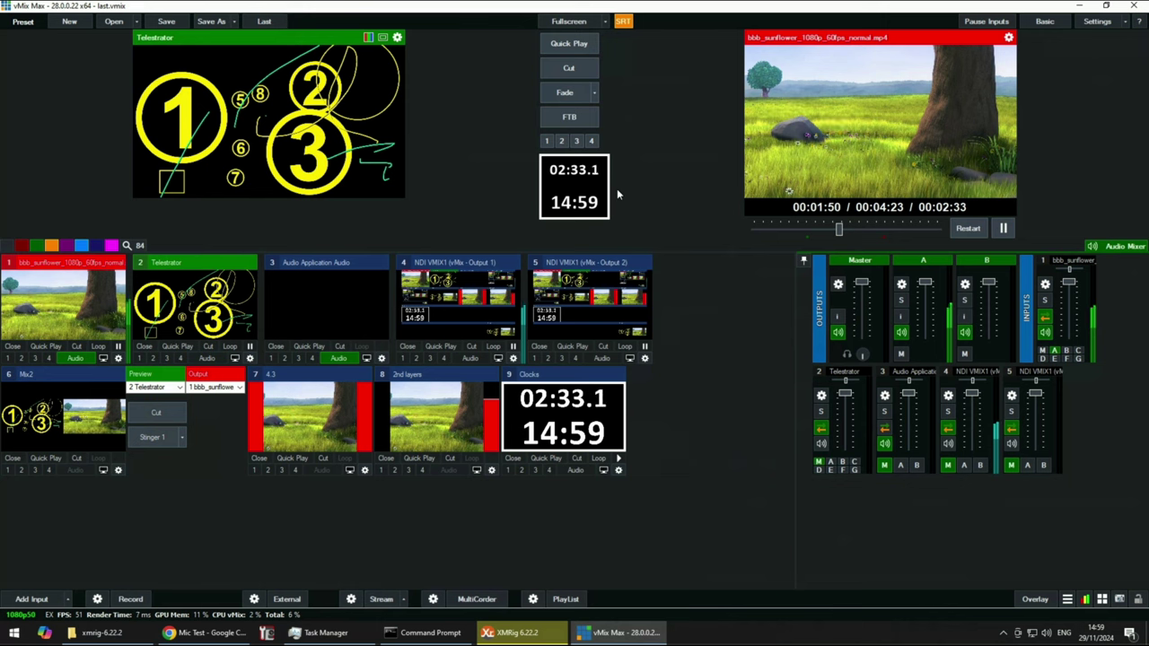
- Try creating a separate clock input, which already exists, then preview all inputs full-window
click(593, 202)
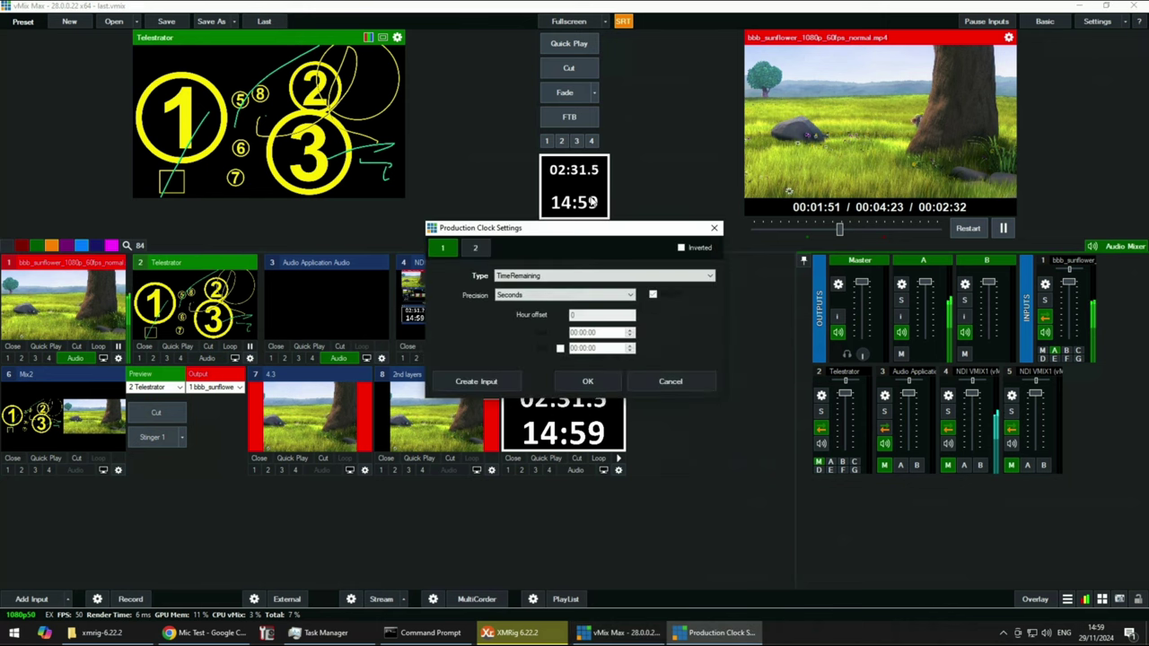
click(488, 380)
click(706, 325)
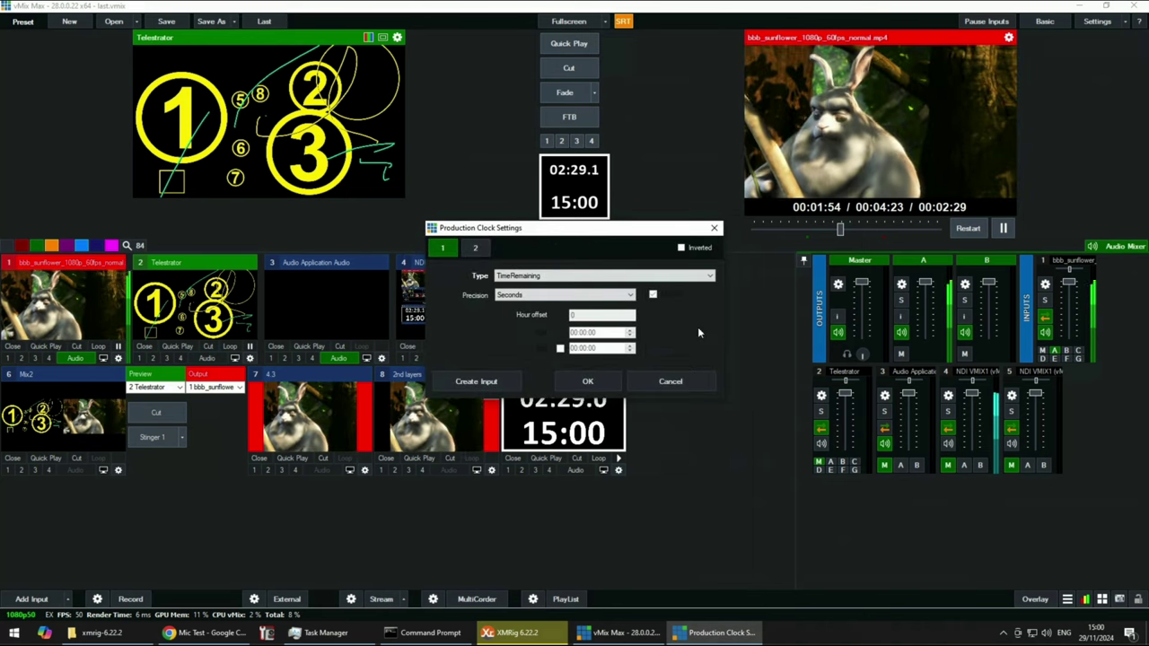
click(671, 381)
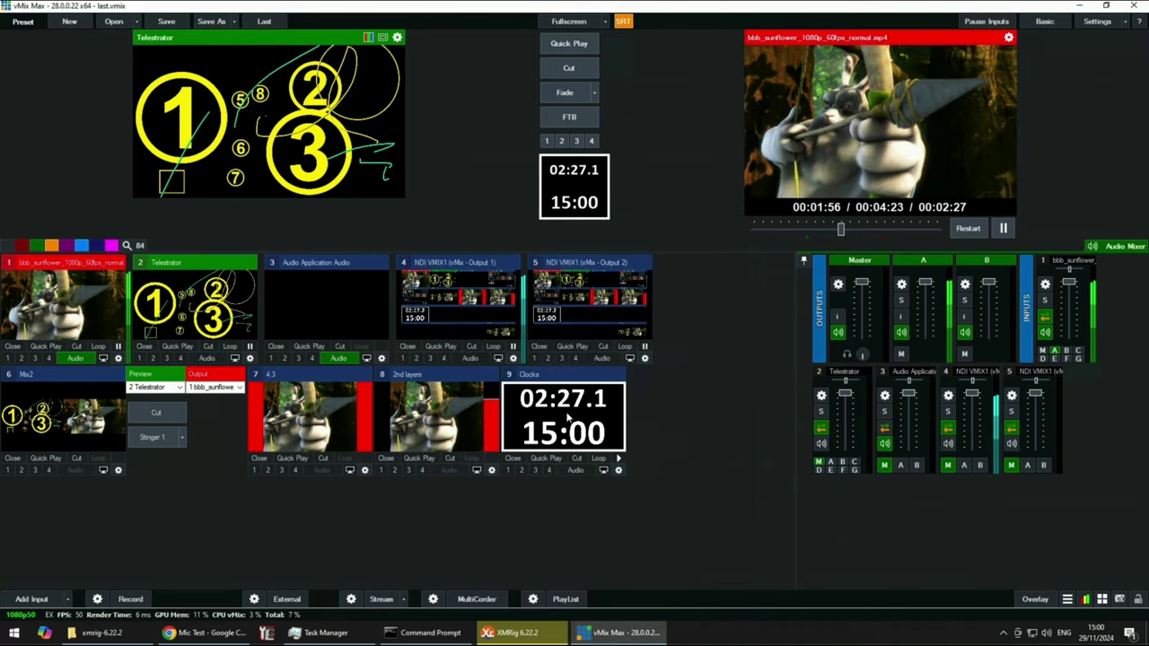
click(499, 358)
click(131, 537)
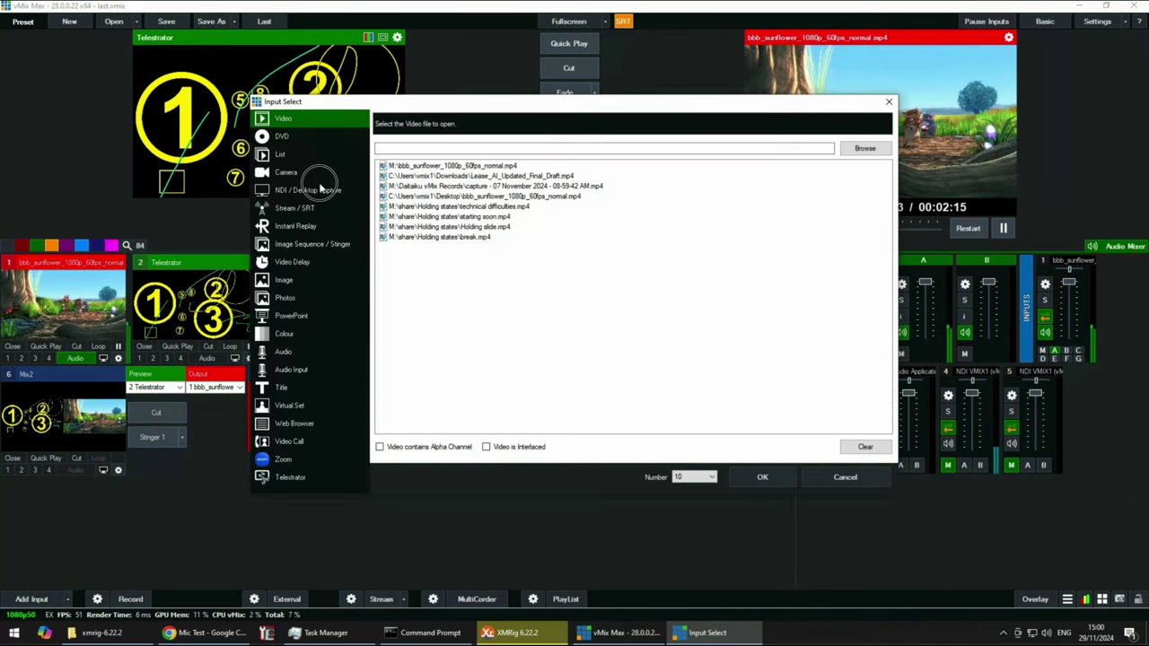
- Browse the NDI sources and select Clocks without adding a new input
click(321, 189)
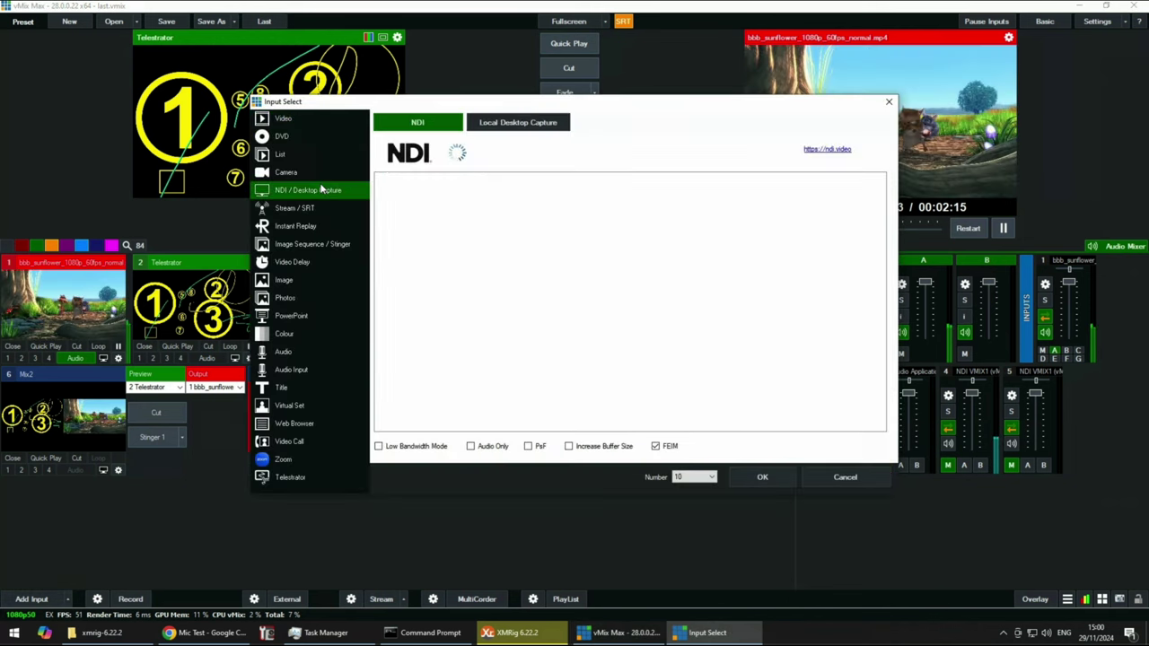
click(564, 250)
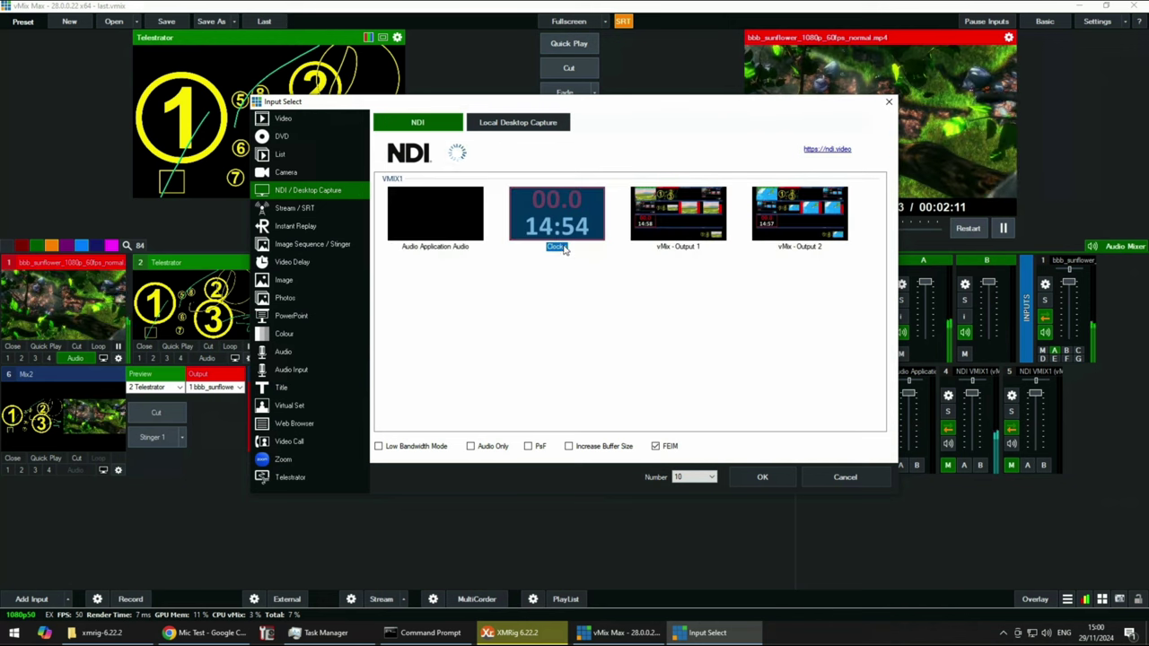
click(888, 106)
- Review the Outputs / NDI / SRT settings unchanged, then cut Telestrator back on air
click(1097, 20)
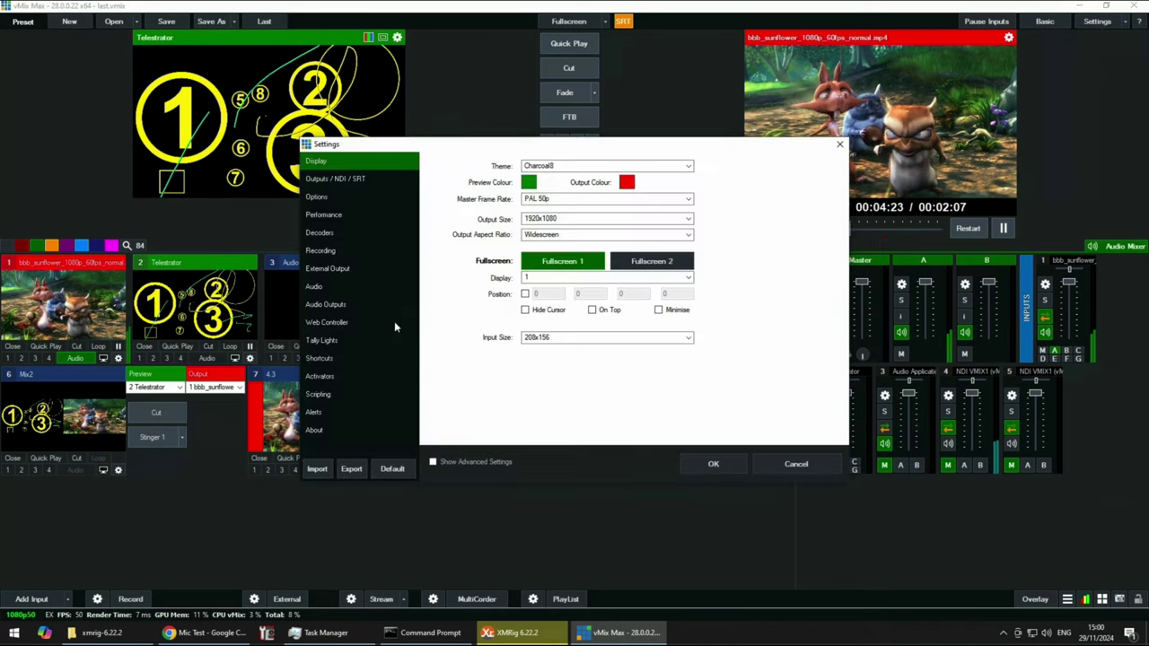
click(332, 179)
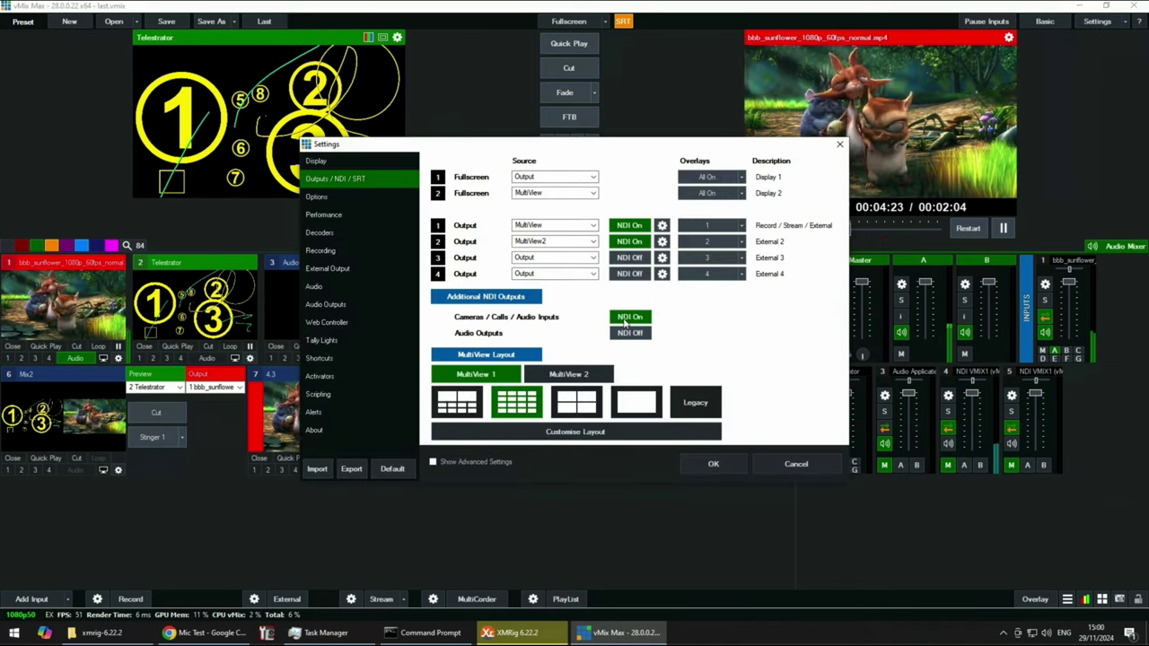
click(799, 463)
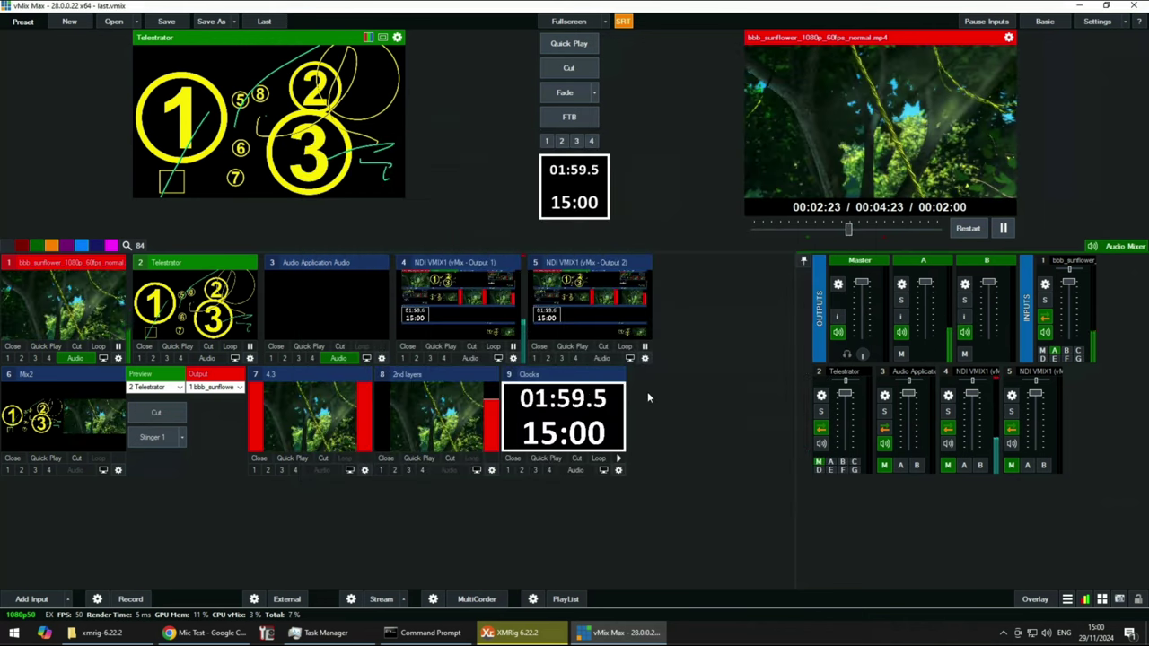
click(568, 71)
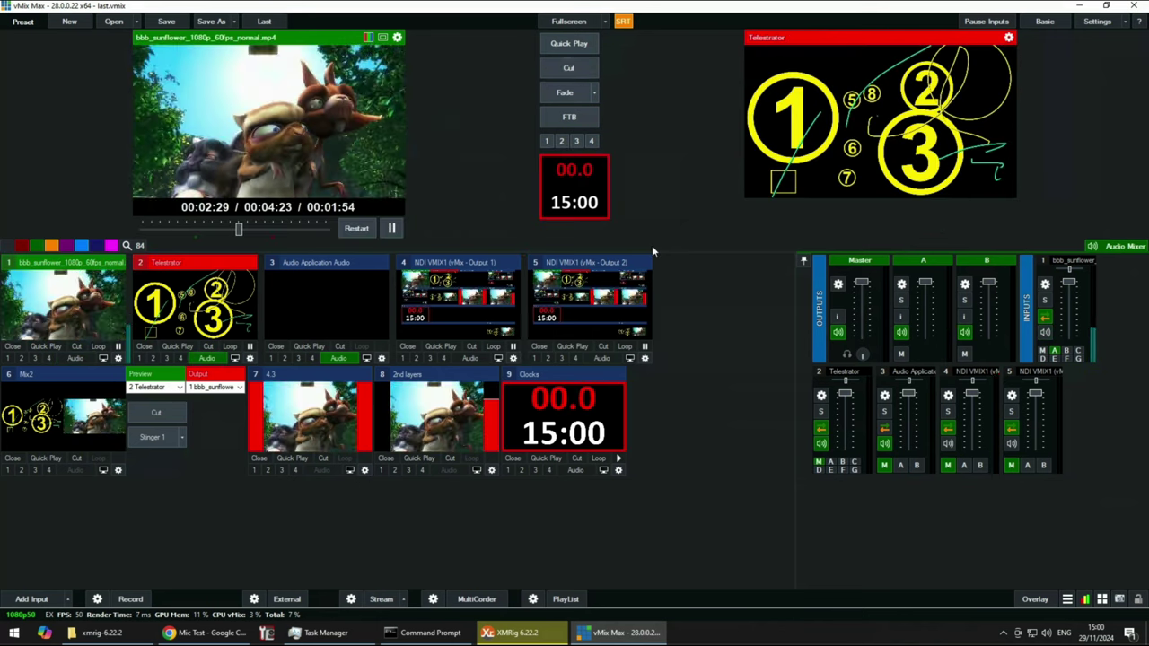
- Check input 1's two playback-time triggers and switch on Loop for the film
click(118, 359)
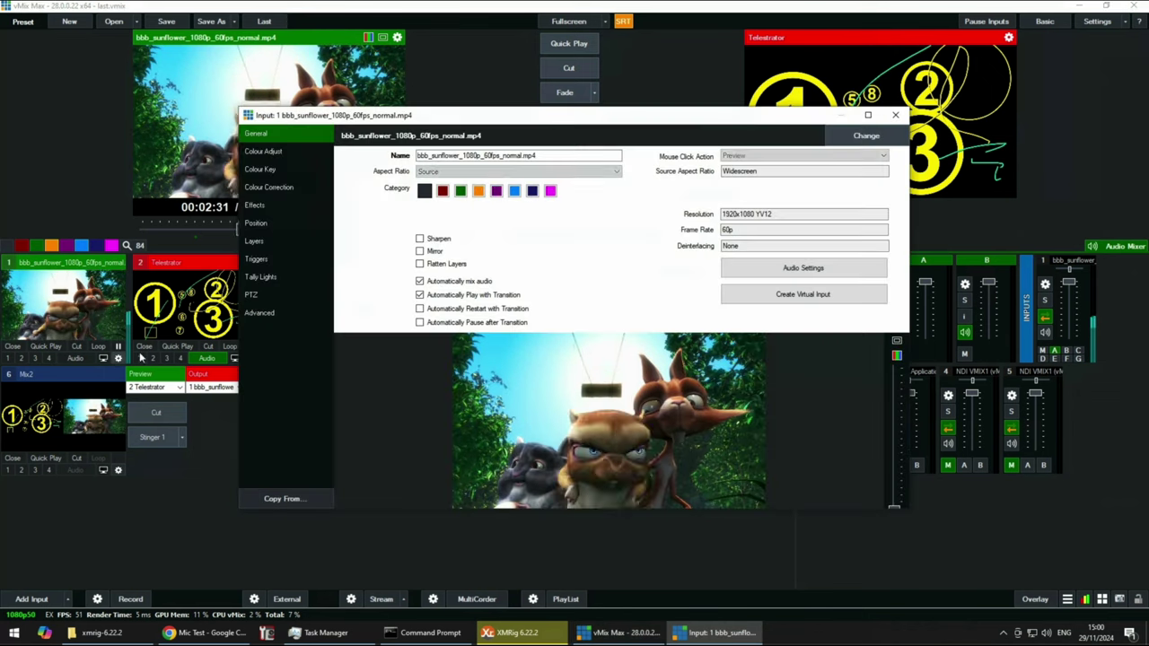
click(266, 258)
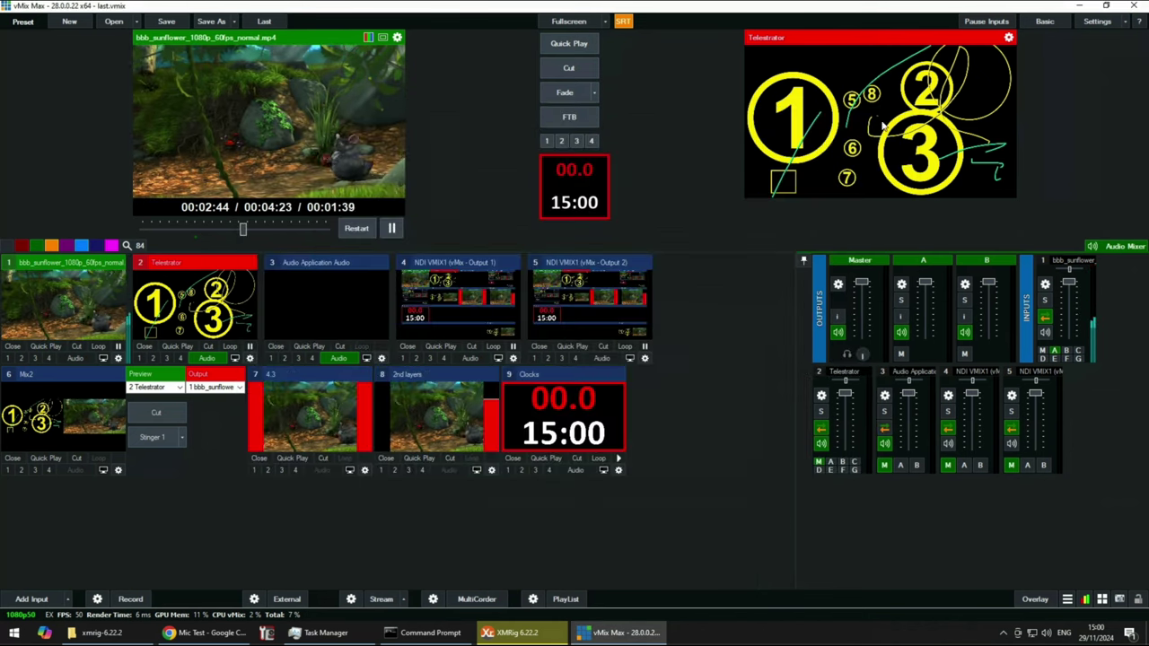
click(896, 116)
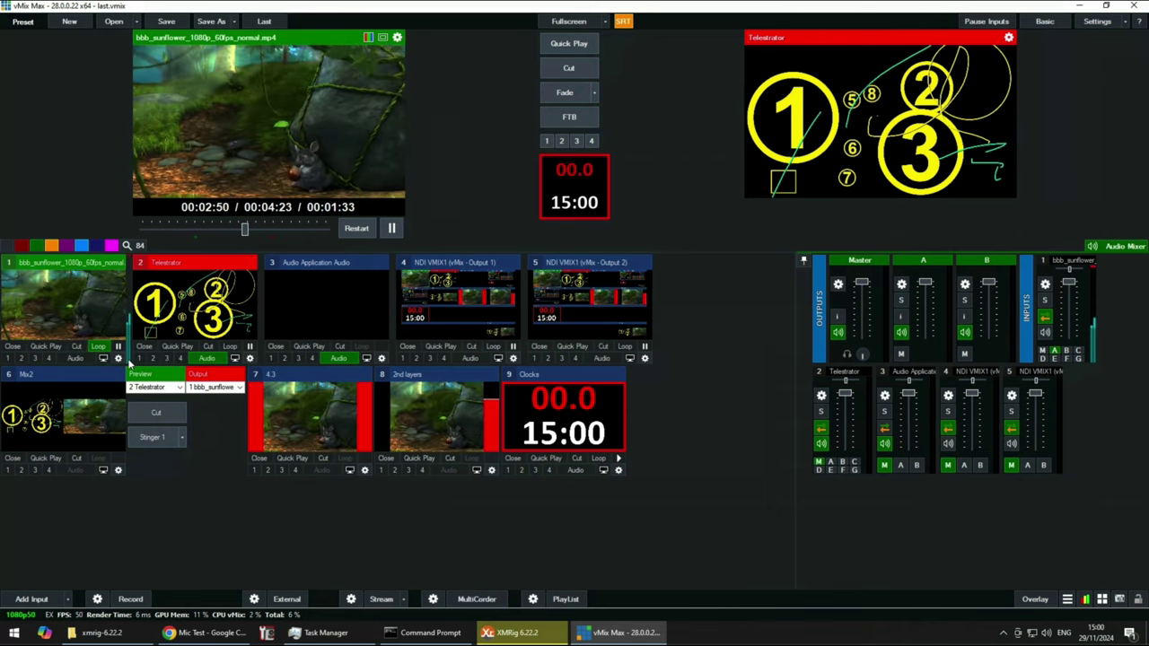
click(119, 358)
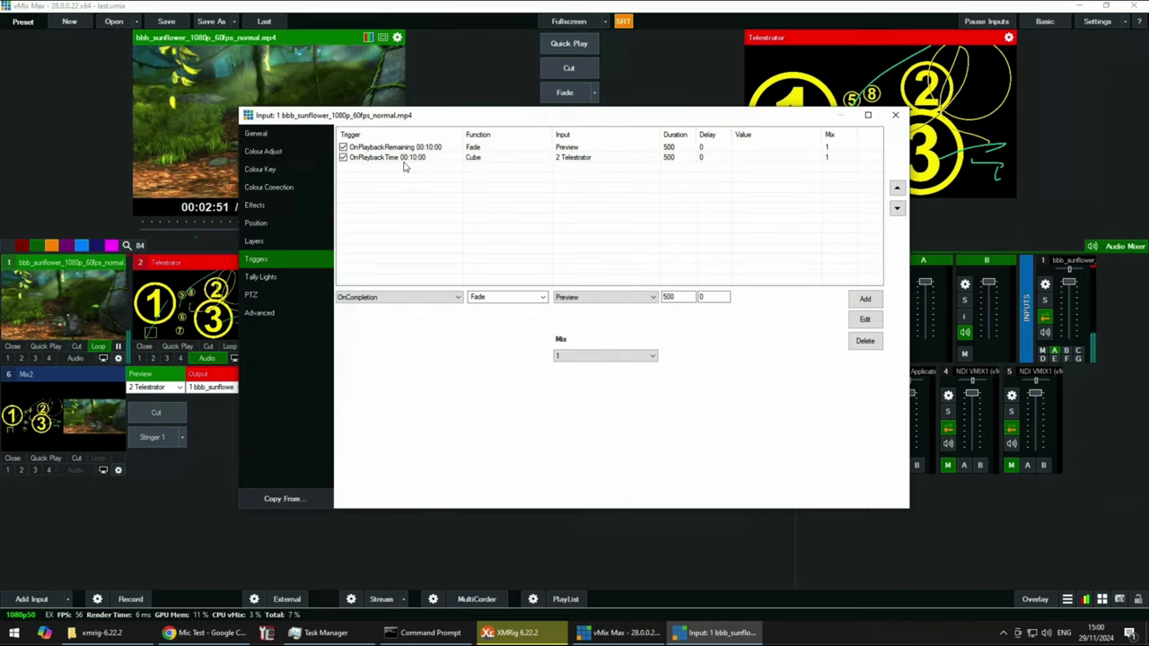
click(898, 116)
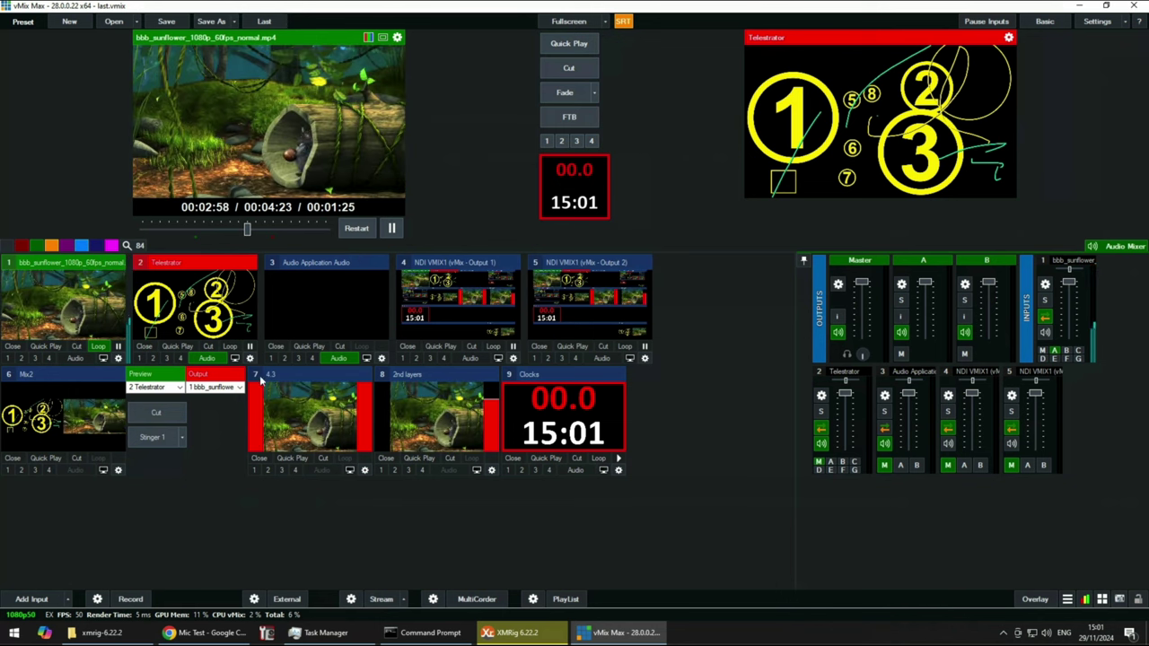
- Set Mix2's transition to a Stinger and transition back to the sunflower video
click(182, 437)
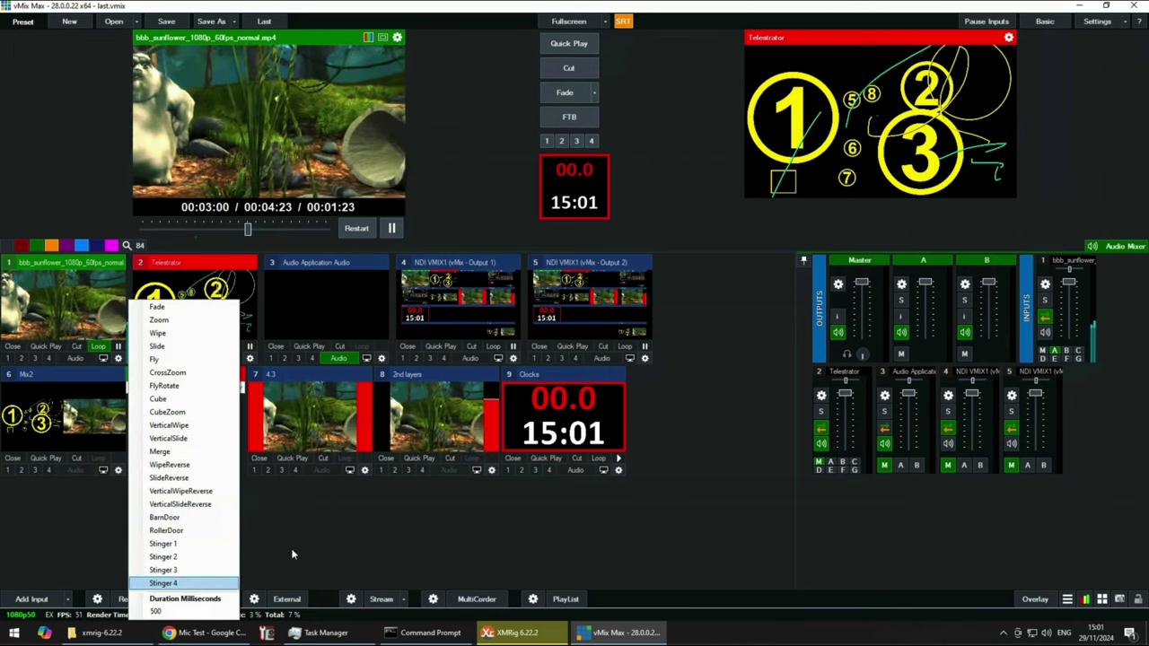
click(197, 584)
click(162, 438)
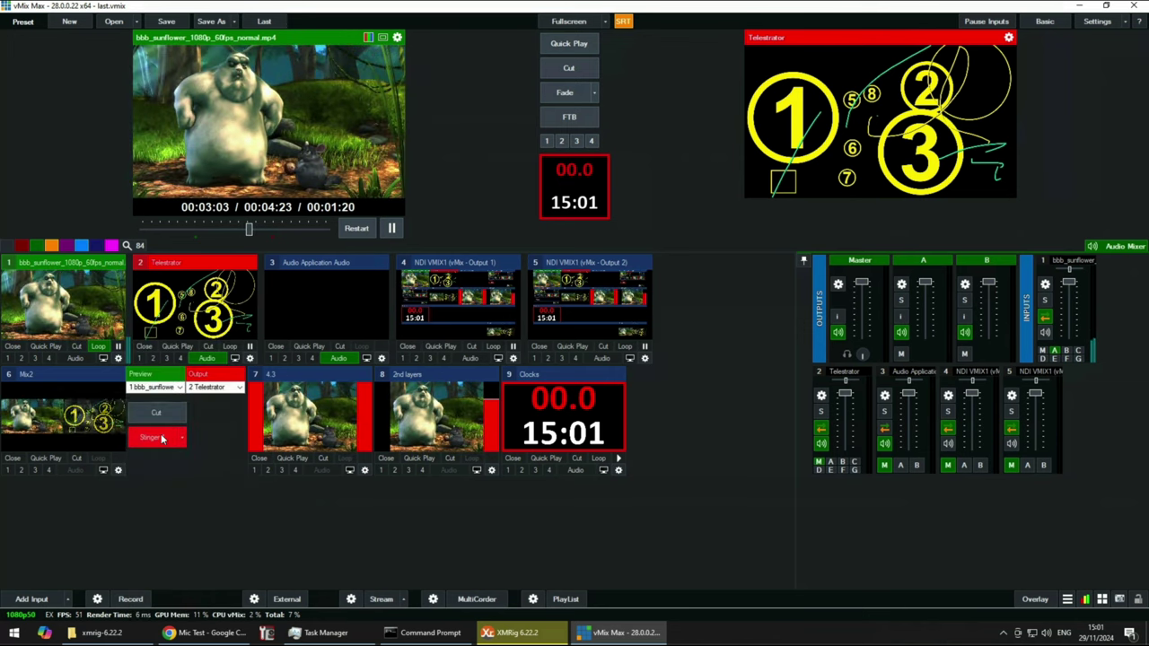
click(162, 437)
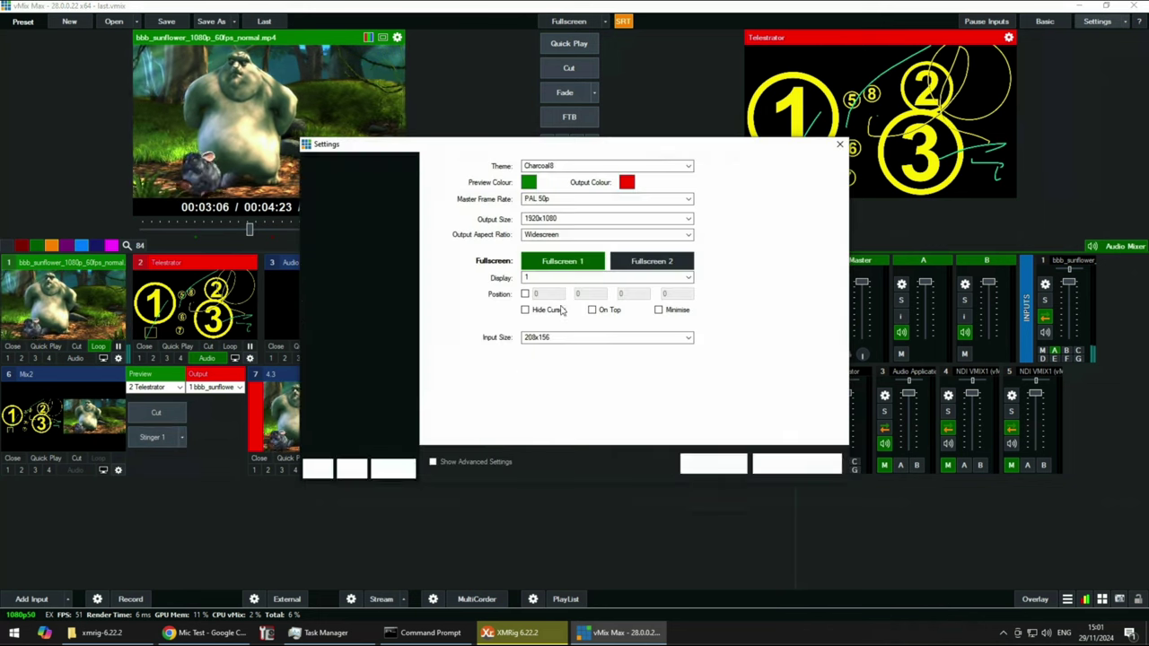
- Bring up the Outputs / NDI / SRT settings and check Output 4's source choices unchanged
click(354, 179)
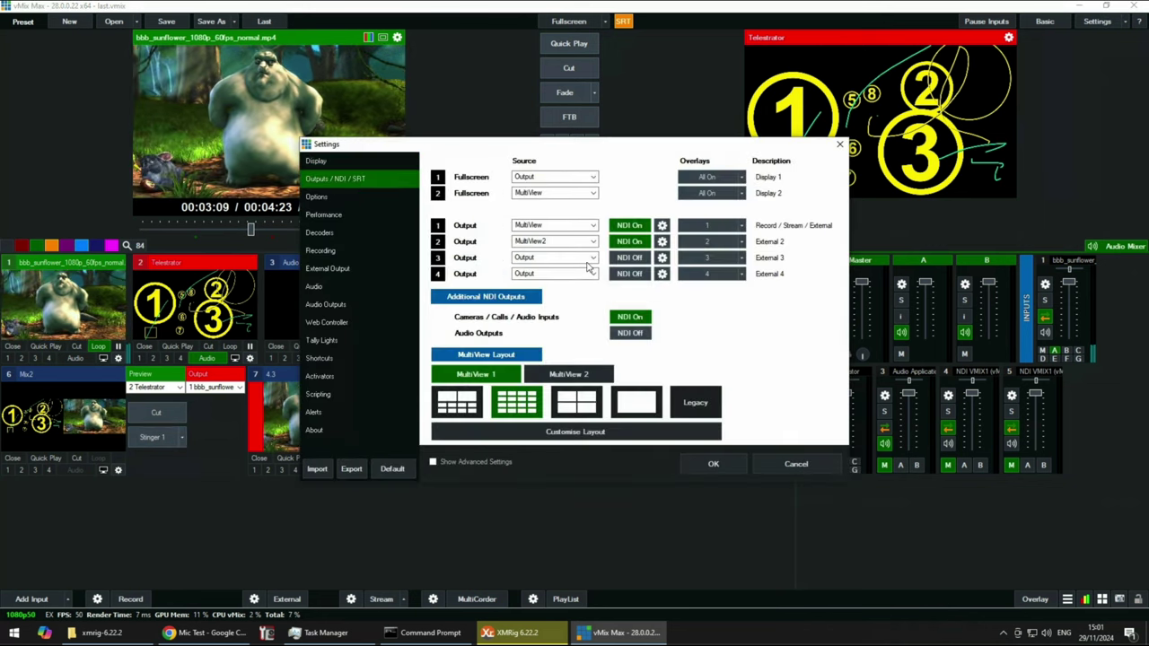
click(548, 275)
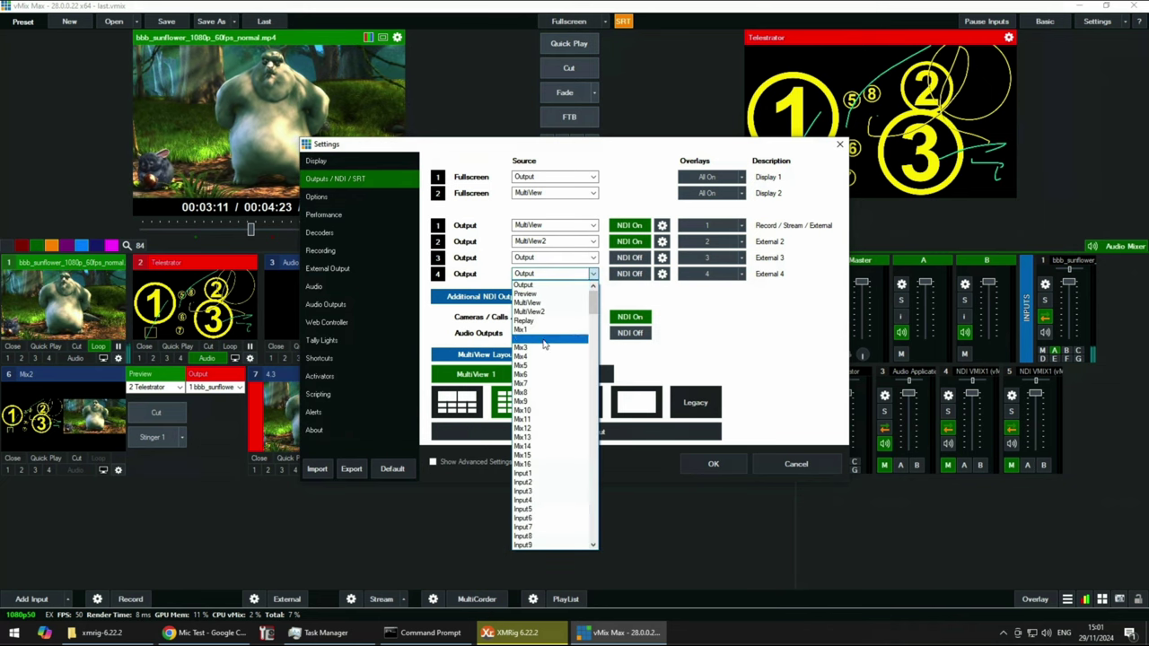
click(673, 206)
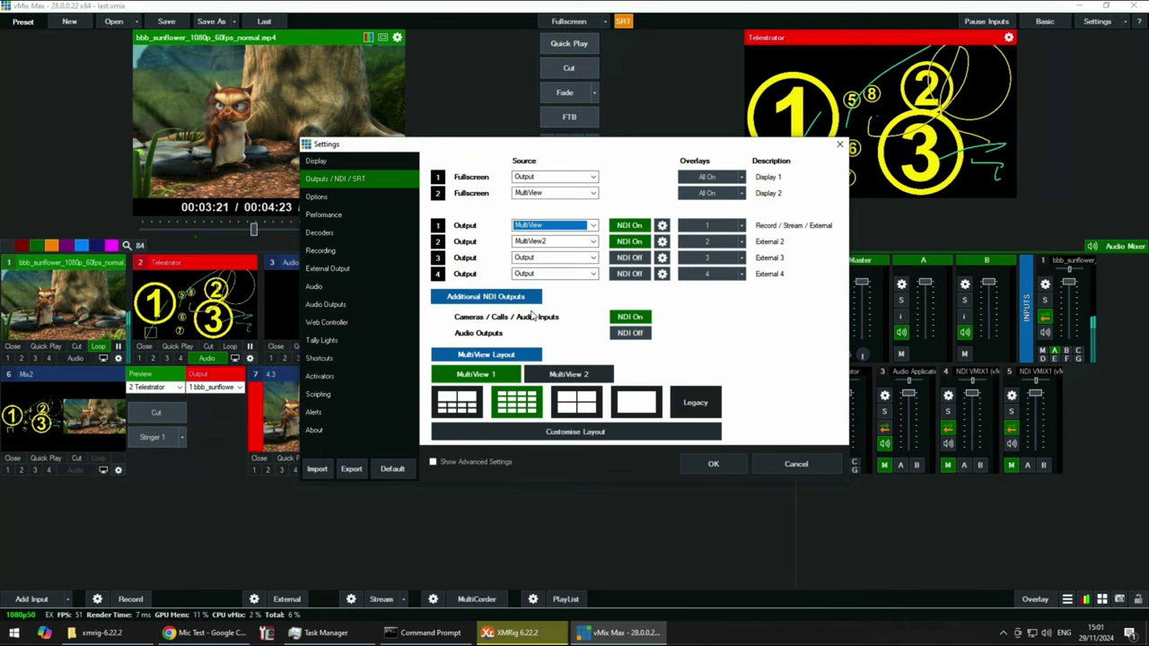
- Compare MultiView 1 and 2 layouts, untick Show Inputs Only, and confirm Settings with OK
click(568, 375)
click(503, 377)
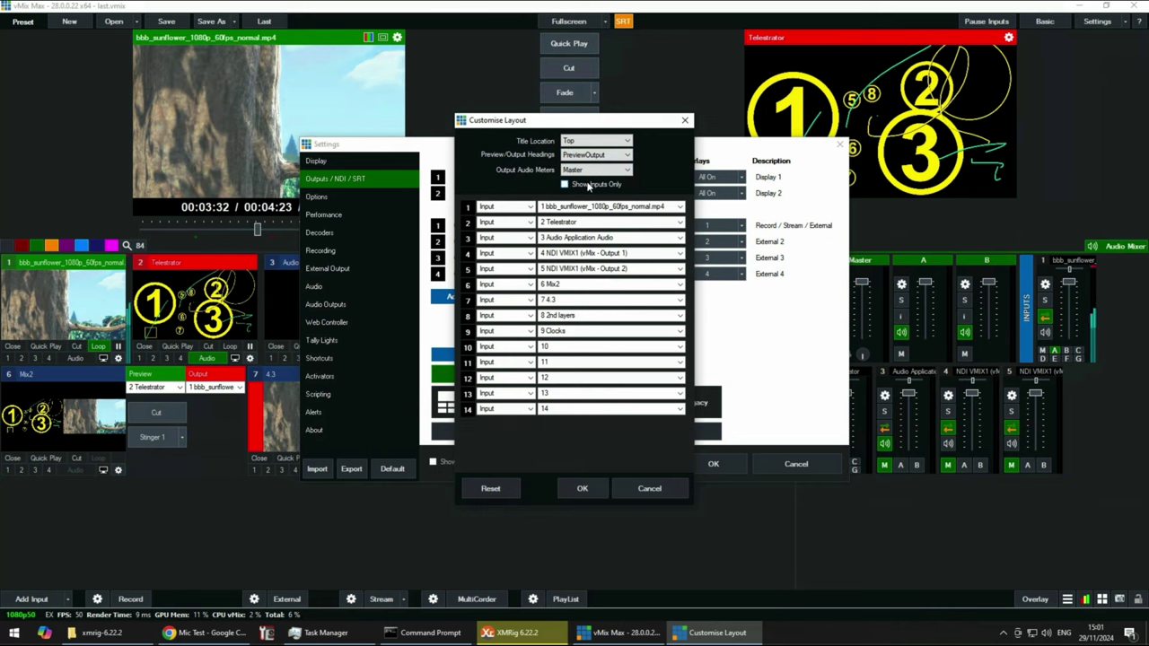
click(588, 184)
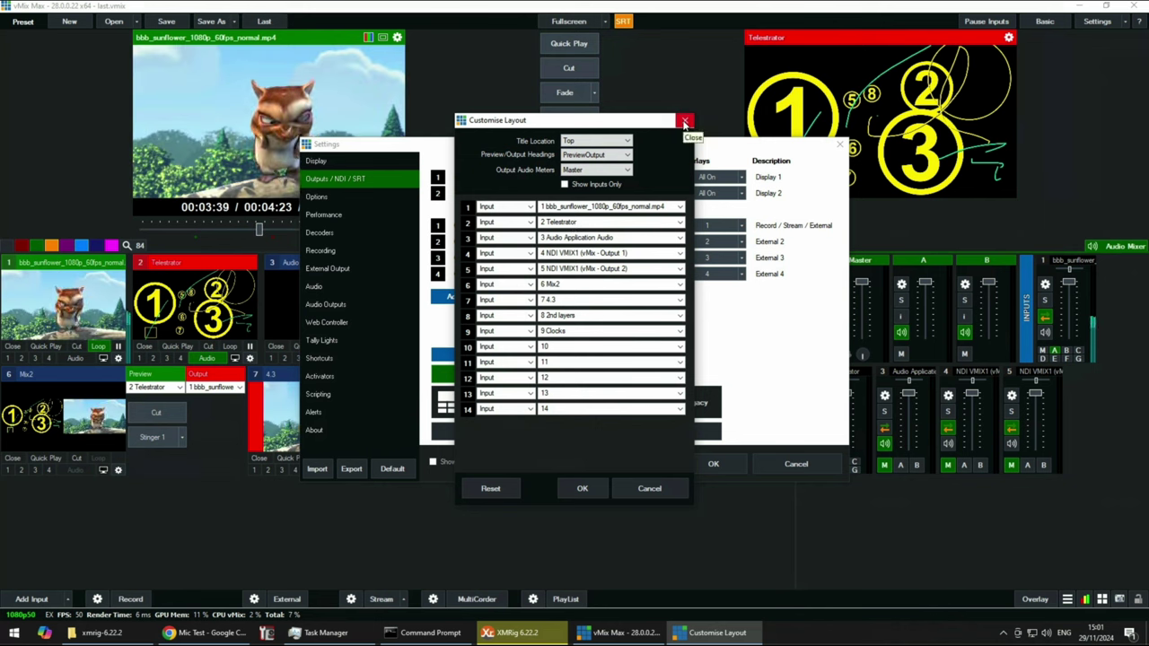
click(684, 121)
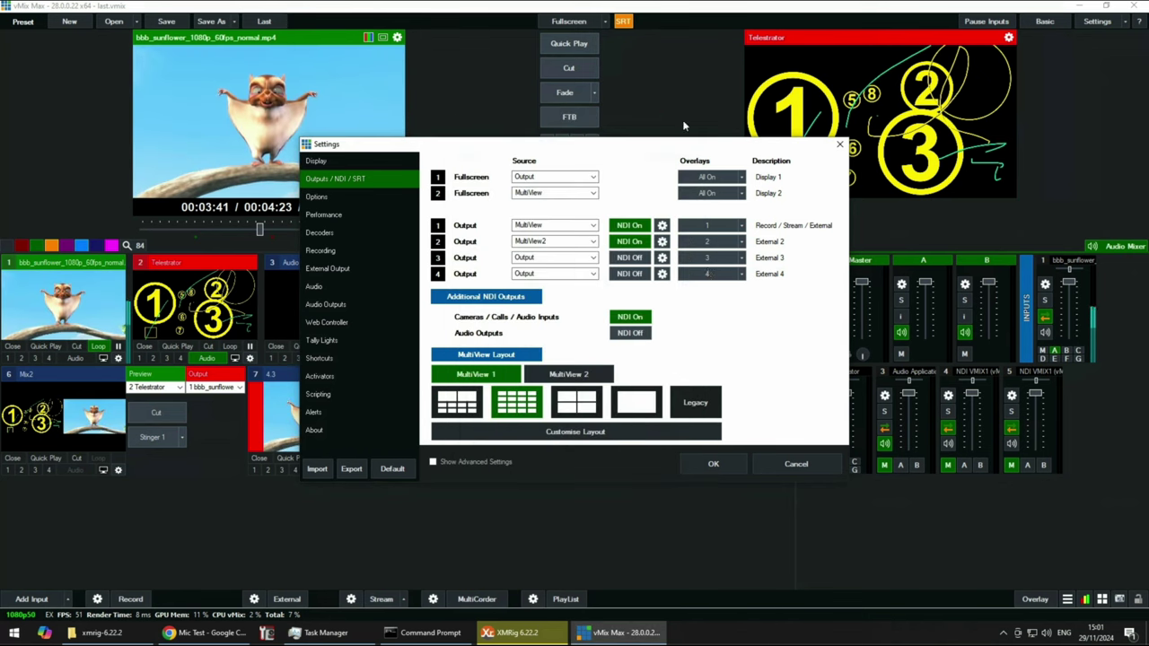
click(714, 464)
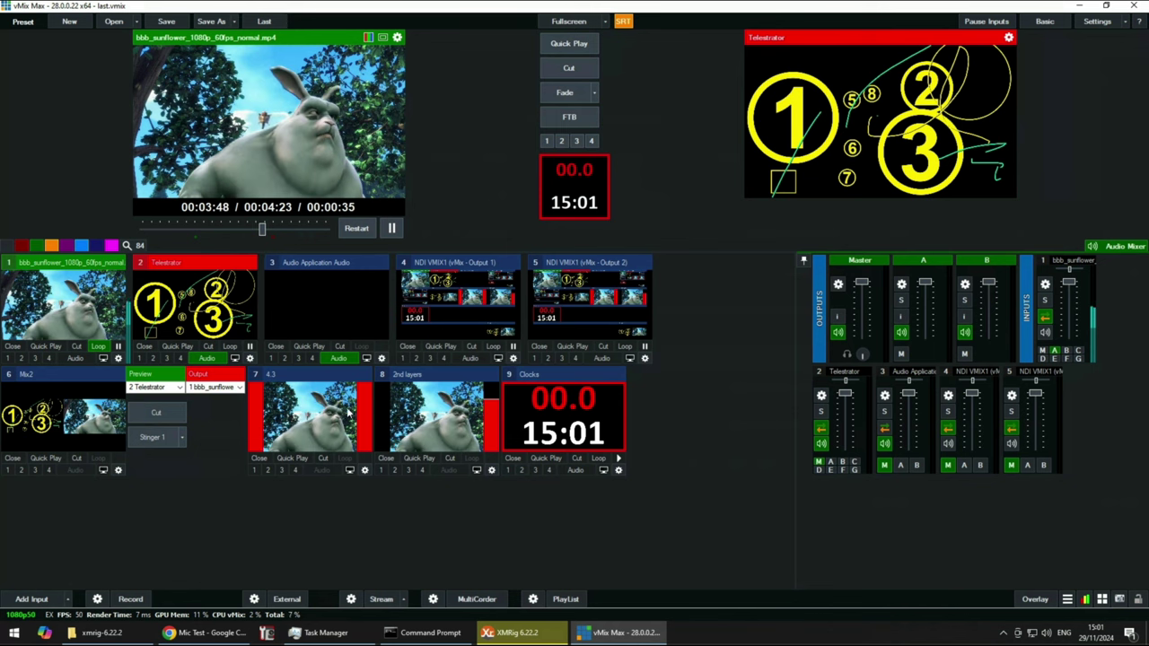
- Add an Audio Input using Application Audio from 'chrome - Mic Test - Google Chrome'
click(32, 598)
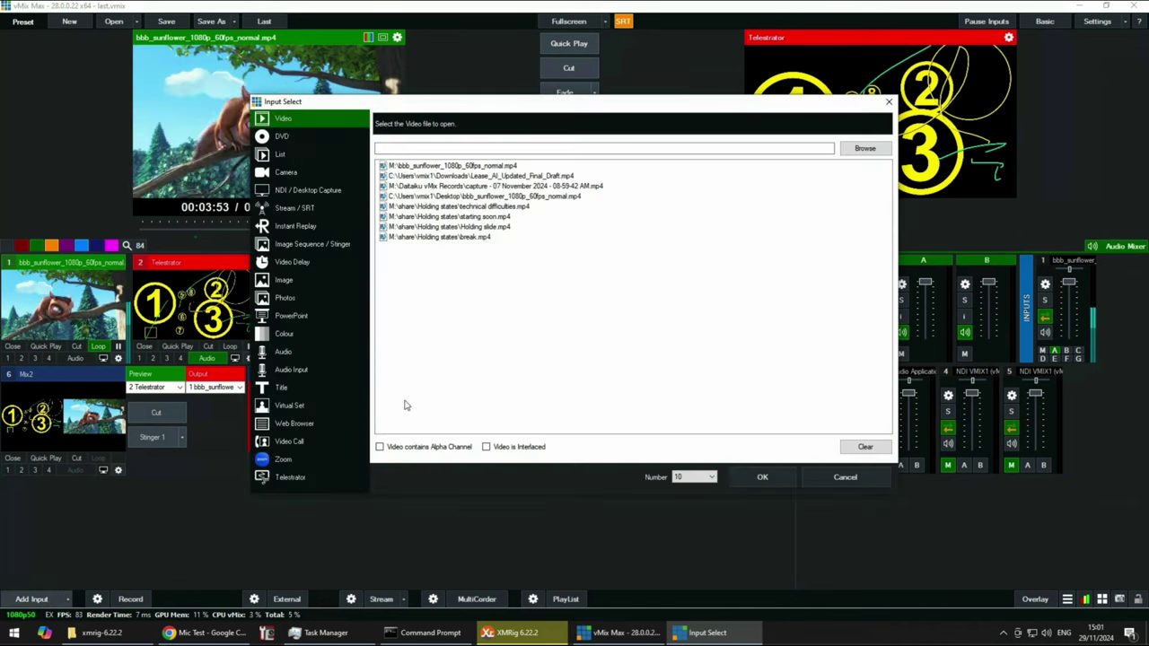
click(291, 353)
click(289, 369)
click(525, 127)
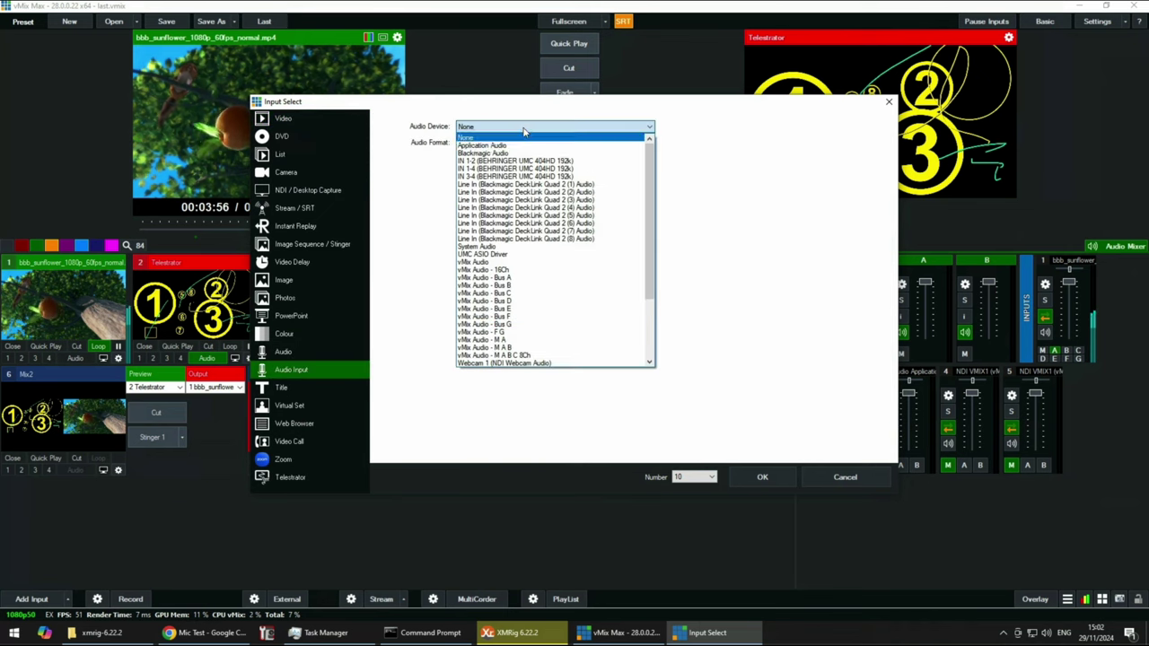
click(516, 137)
click(509, 176)
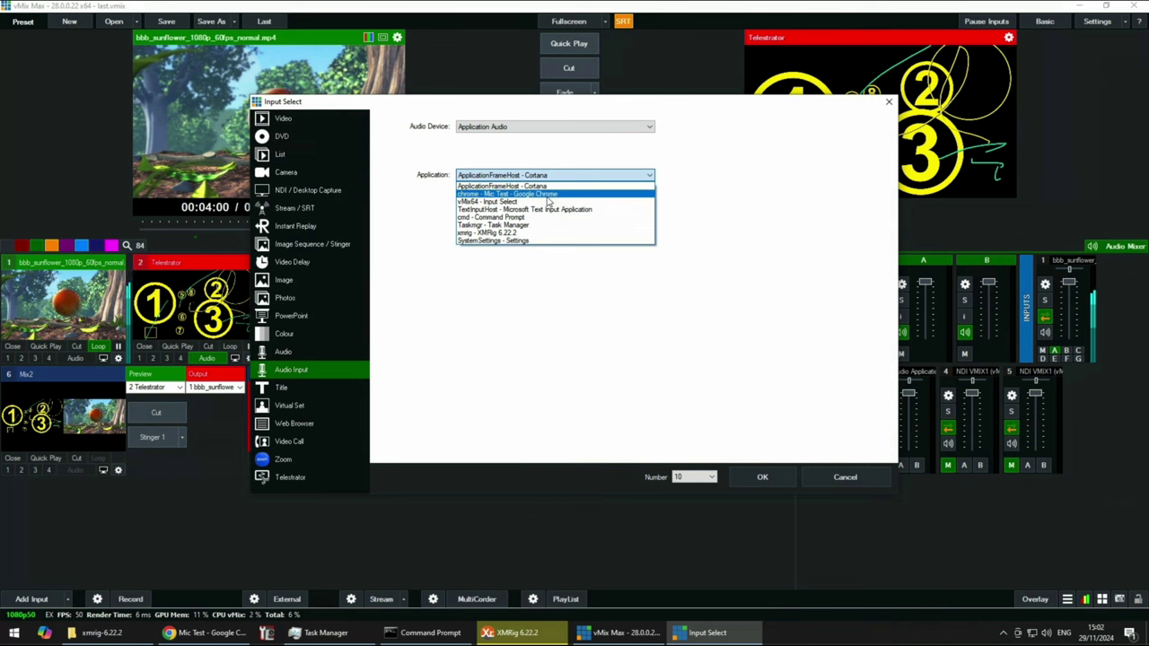
click(549, 196)
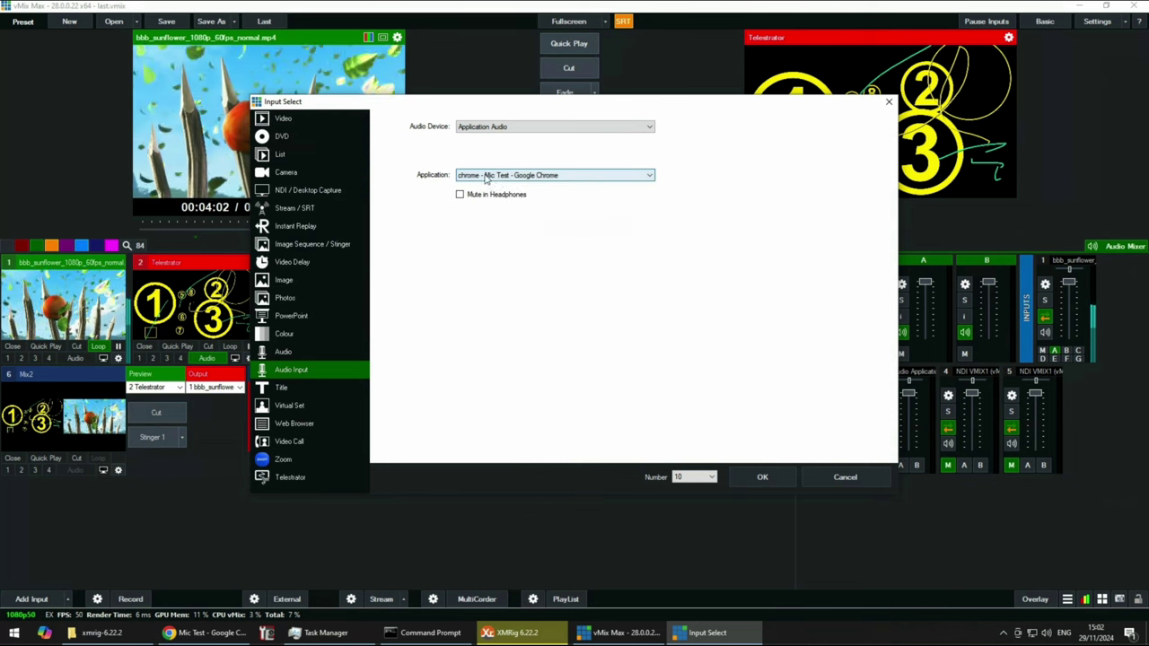
click(772, 478)
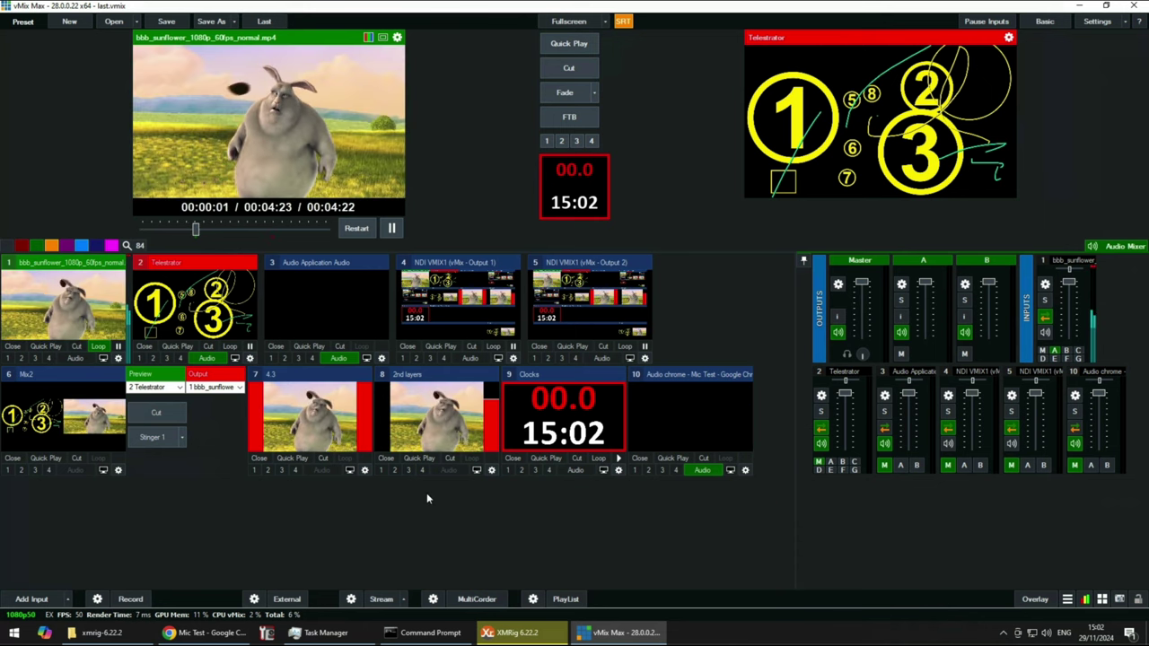
- Show input 7 (4:3) enlarged in a full-window preview
click(351, 470)
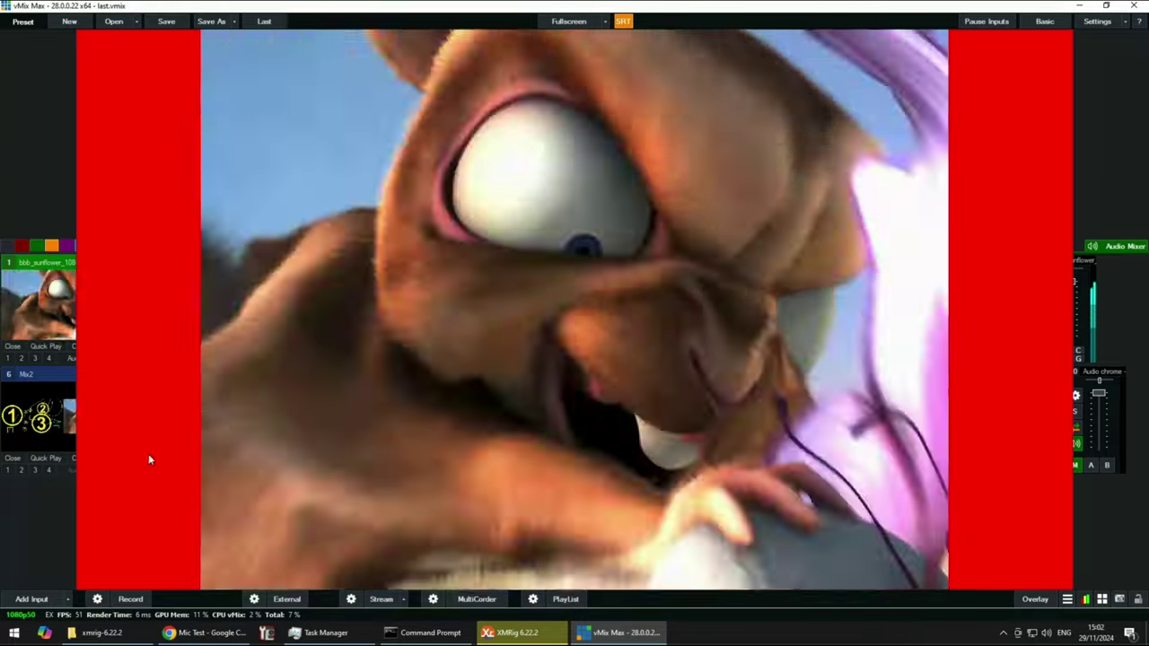
- Inspect the sunflower layer's position and crop in input 7 (4.3)
click(150, 460)
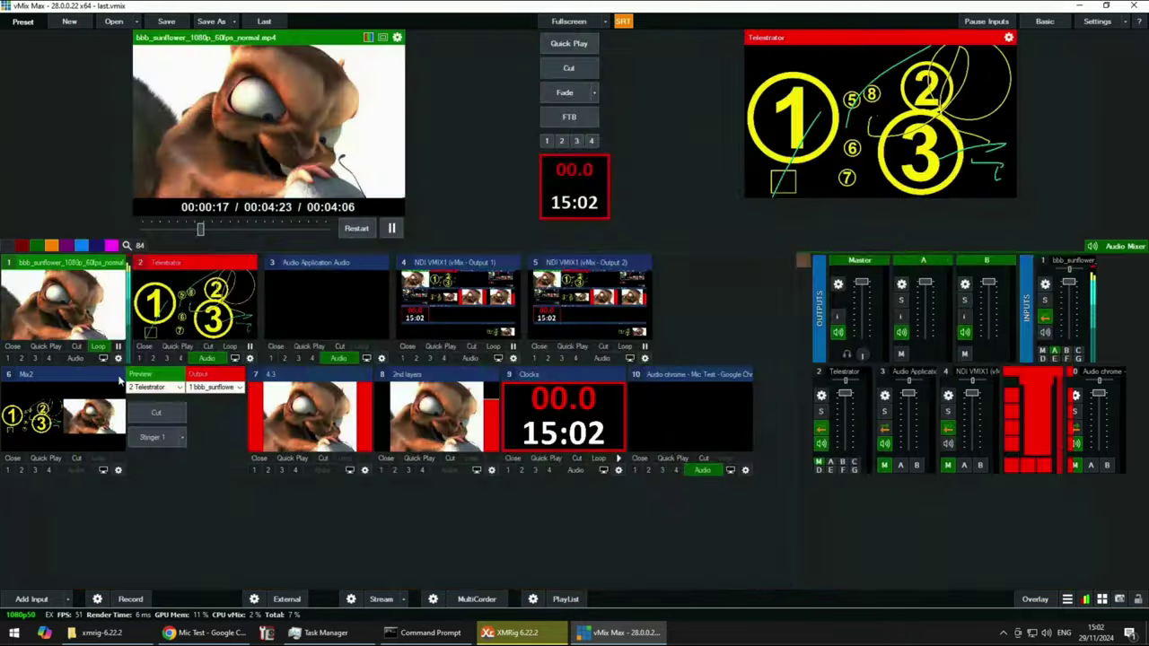
click(364, 471)
click(255, 242)
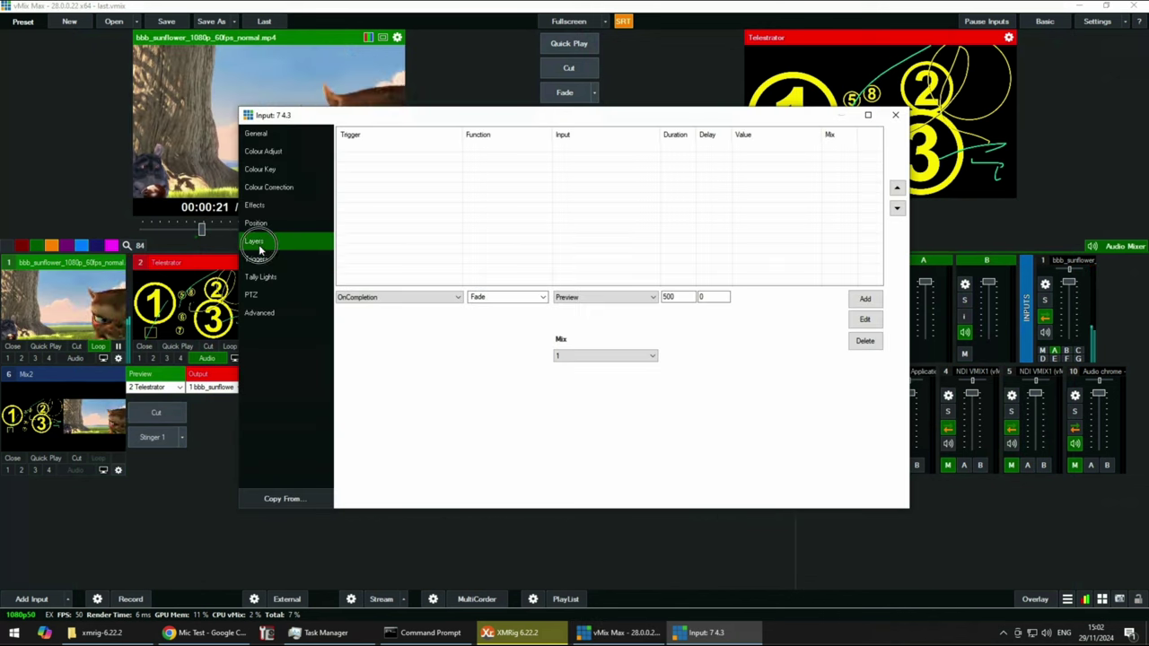
click(548, 138)
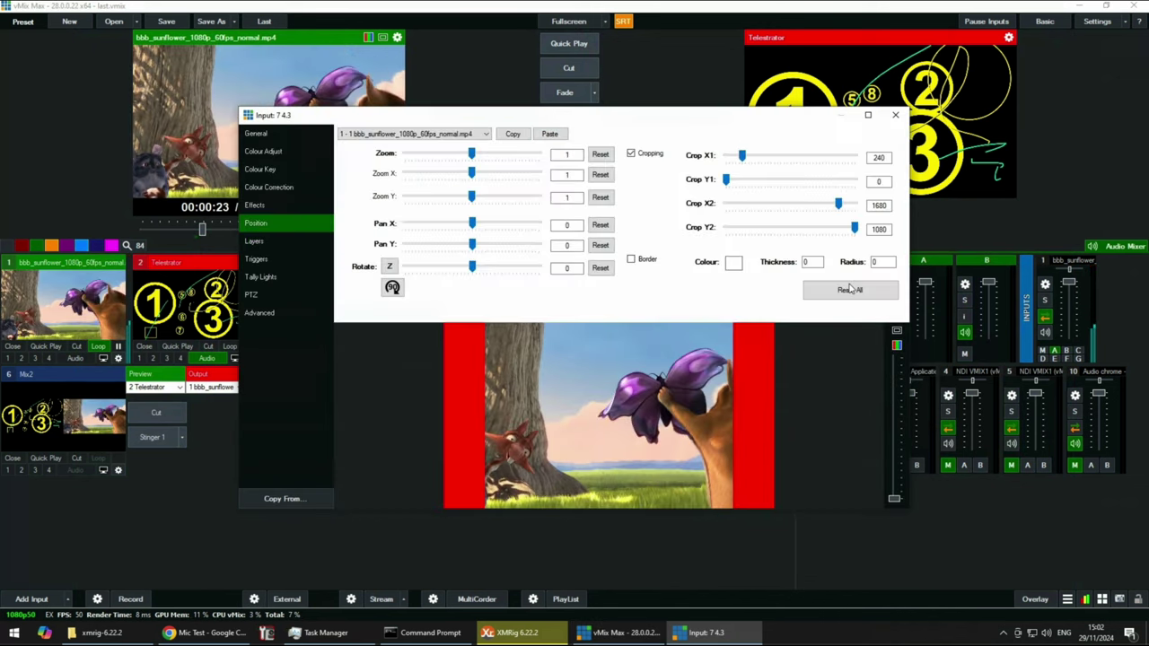
click(896, 117)
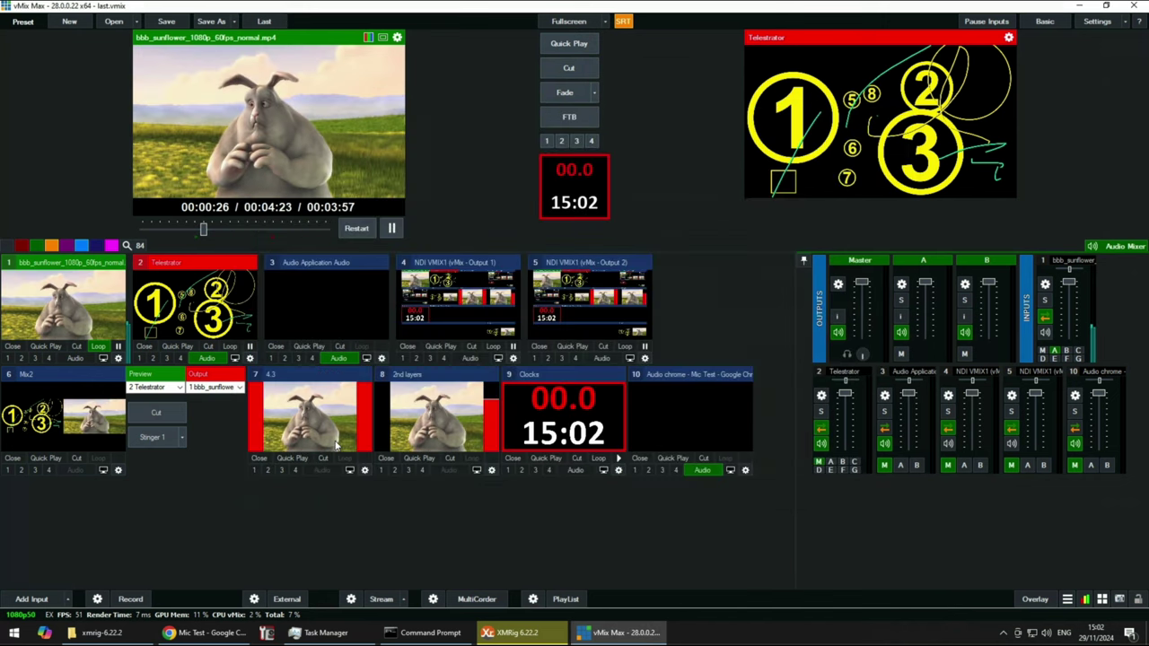
- Crop the 4.3 layer inside input 8 (2nd layers), giving it a top crop of 126
click(490, 470)
click(270, 242)
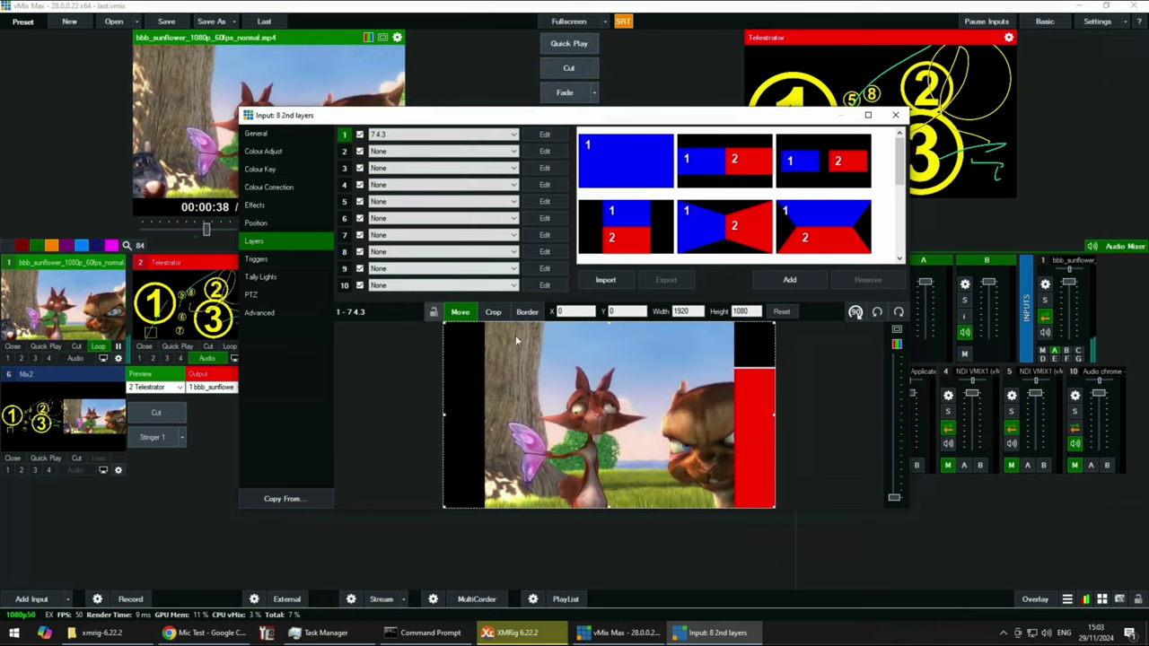
click(544, 133)
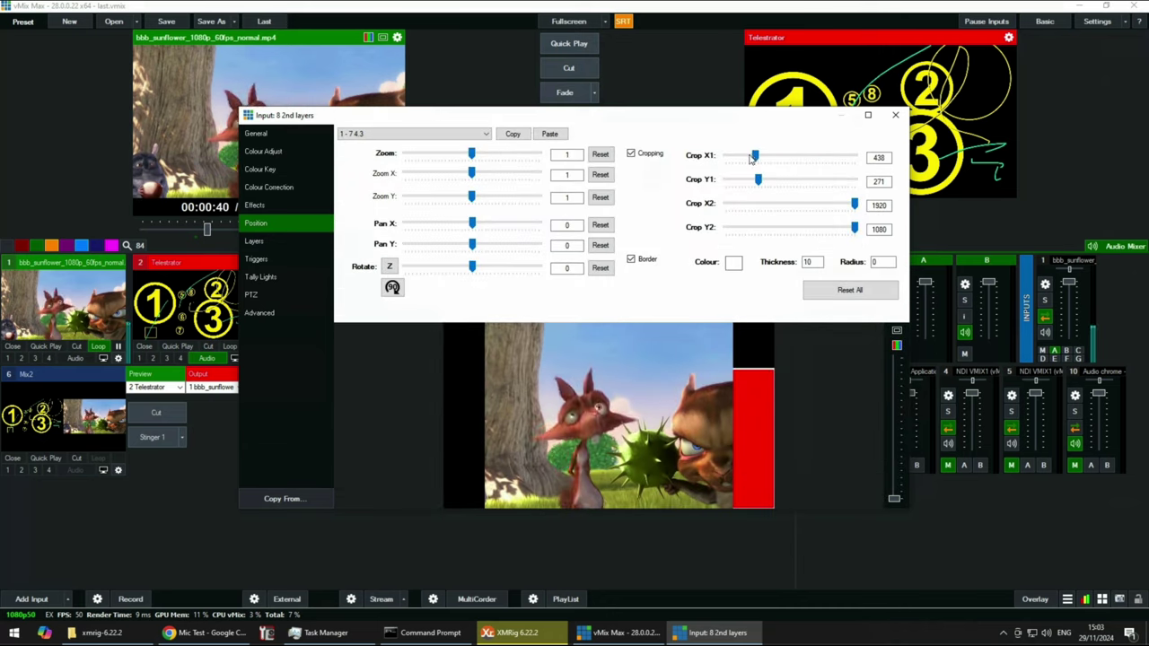
mouse_move(725, 156)
mouse_down()
mouse_move(757, 158)
mouse_move(736, 165)
mouse_up()
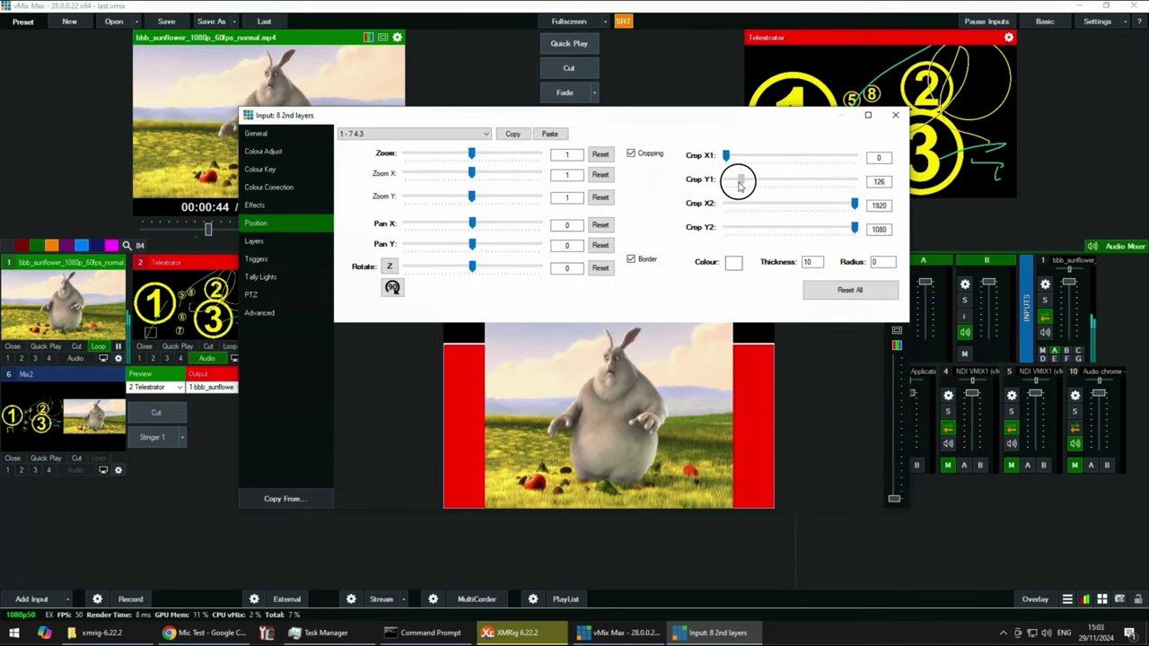
click(900, 120)
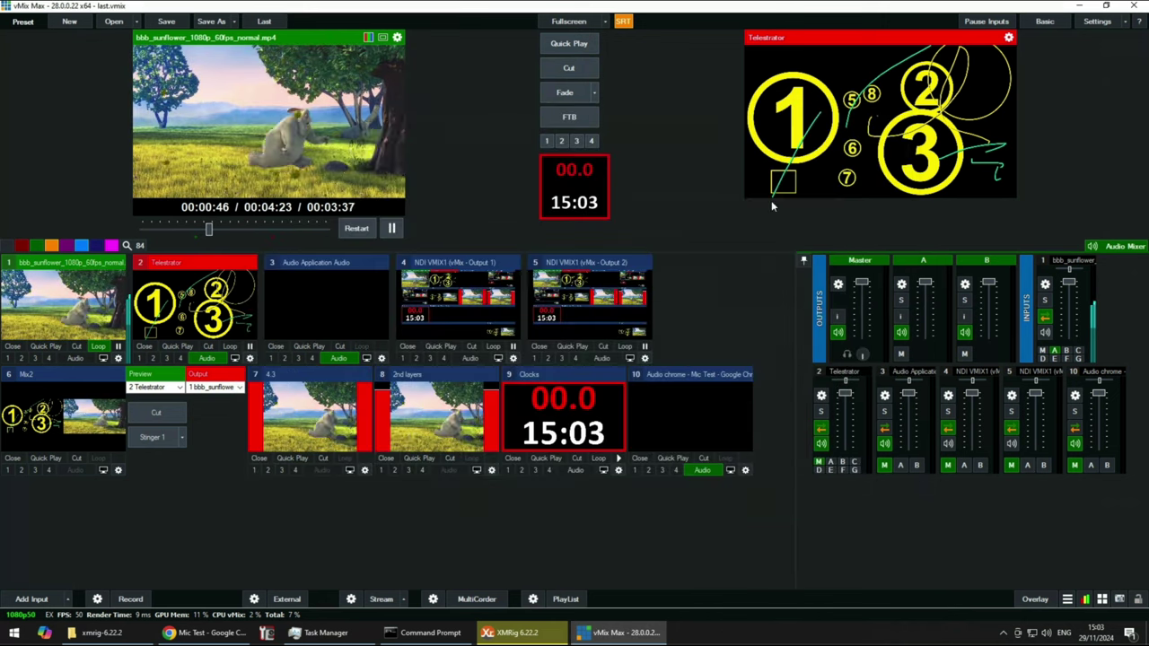
- Review input 7 (4.3) General settings without changes
click(366, 470)
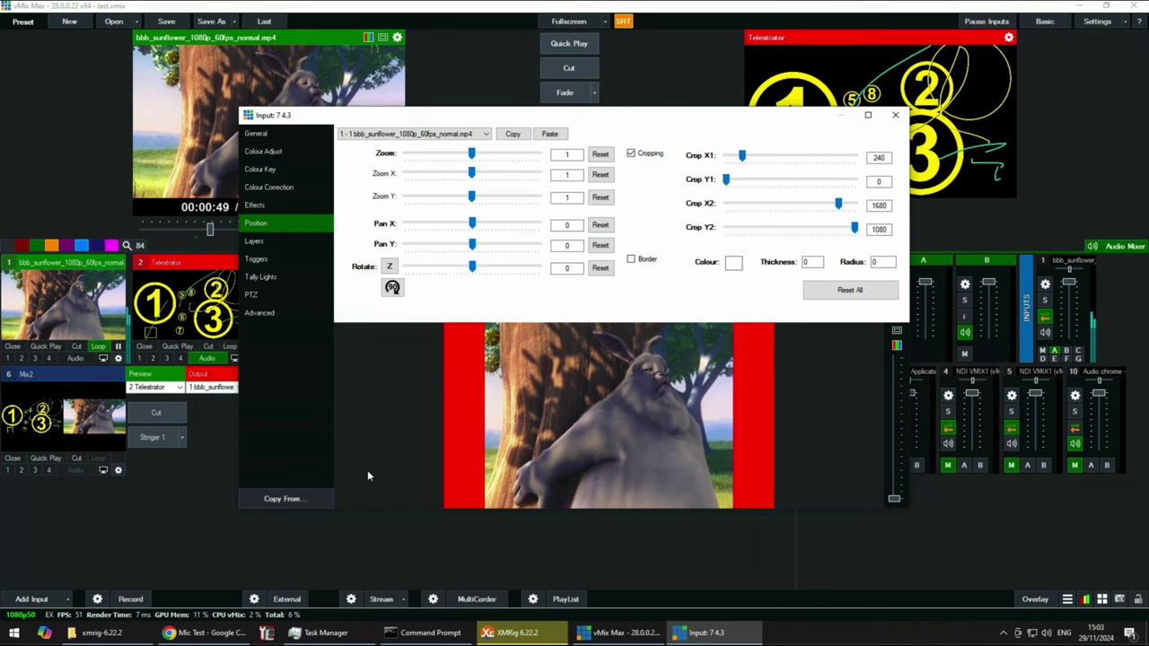
click(265, 135)
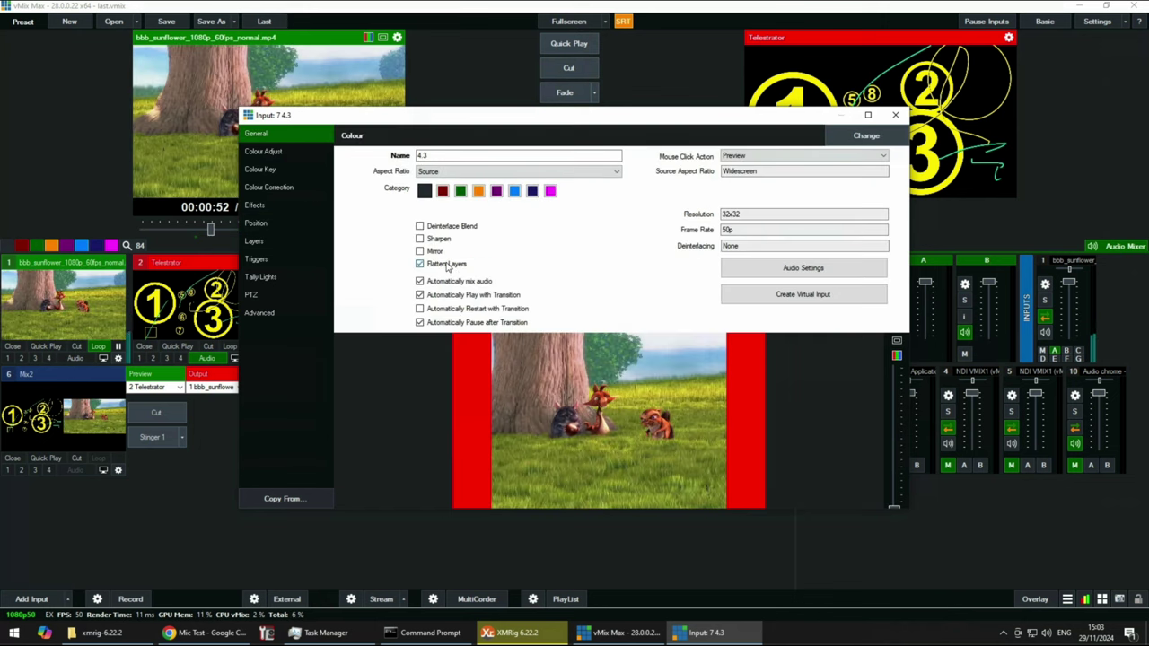
click(895, 115)
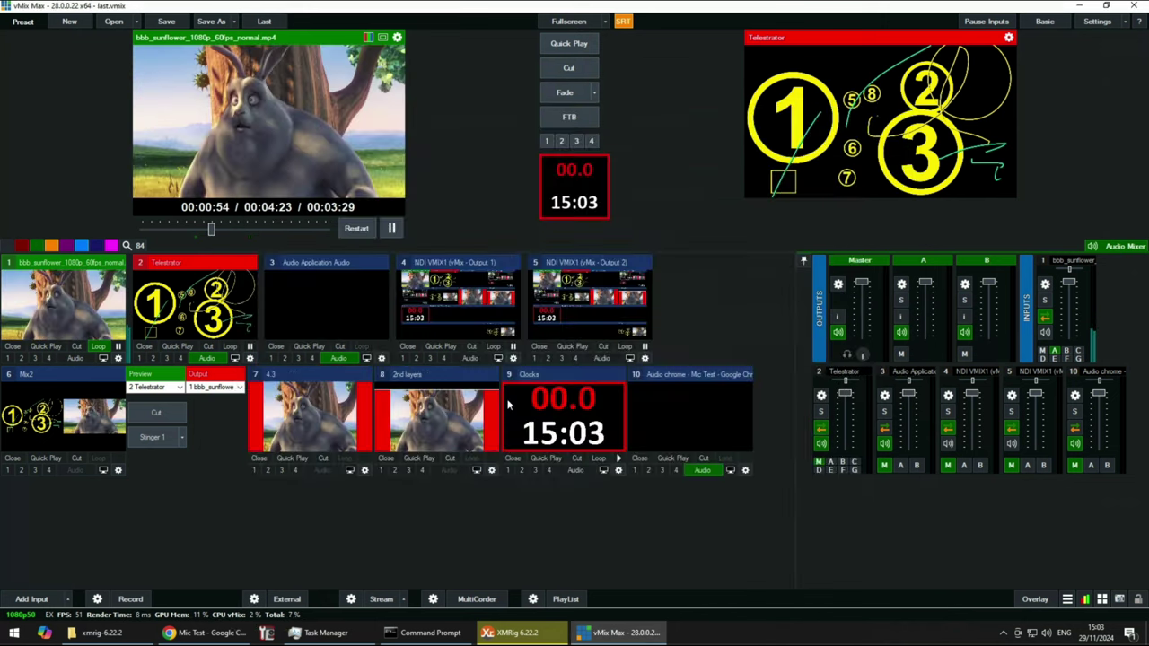
- Raise the 4.3 layer's Crop X1 to about 536 in input 8 (2nd layers)
click(491, 471)
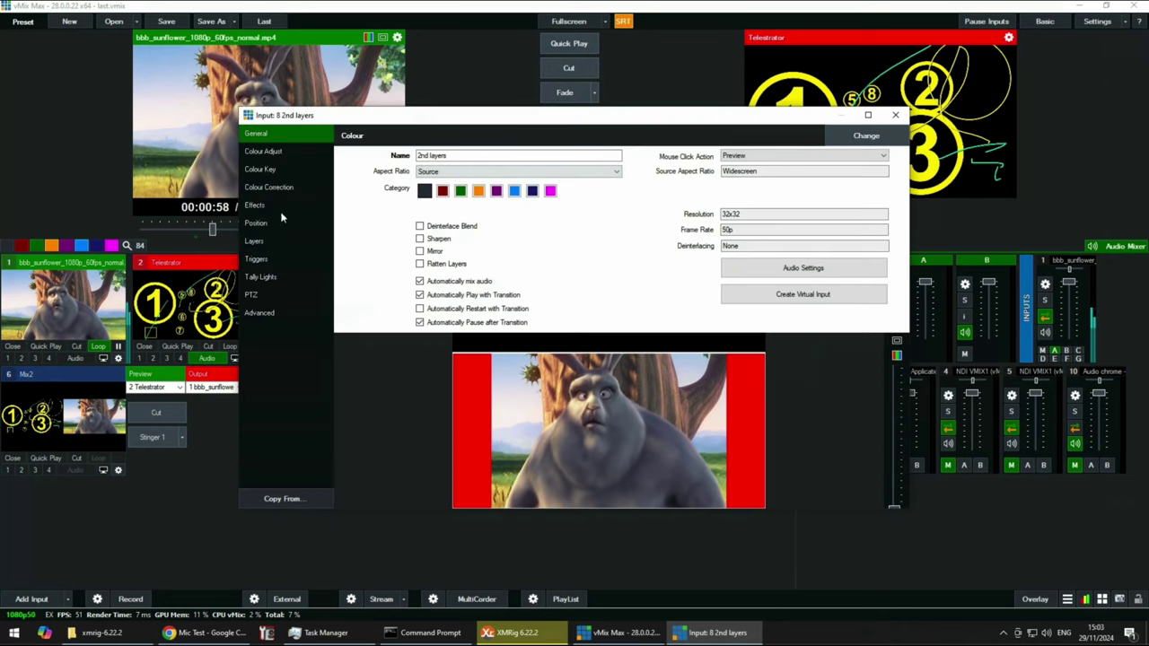
click(254, 243)
click(256, 224)
mouse_move(742, 160)
mouse_down()
mouse_move(781, 152)
mouse_move(761, 164)
mouse_up()
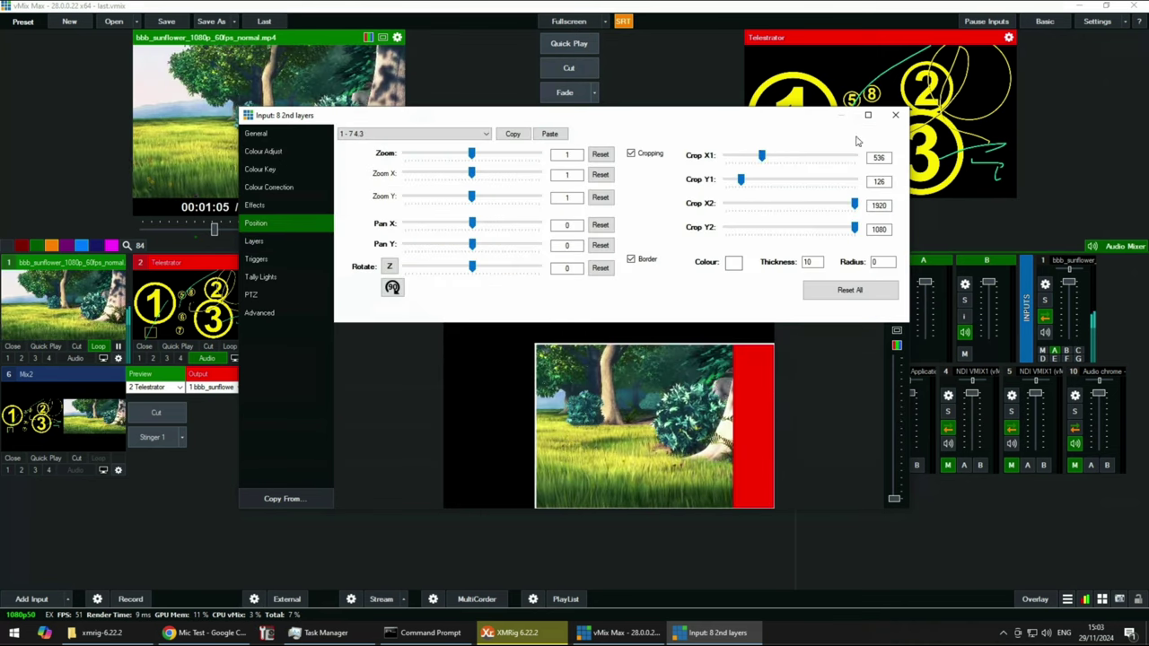
click(895, 115)
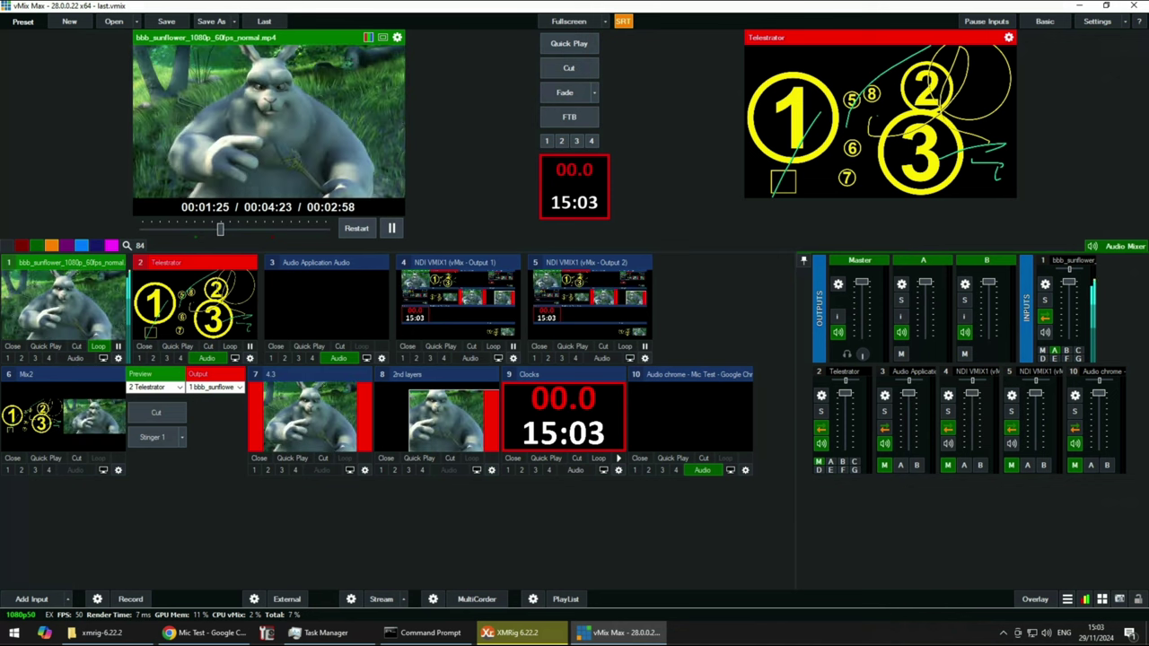
- View the Web Controller settings, then try adding a second Telestrator input and cancel after the one-only error
click(1097, 22)
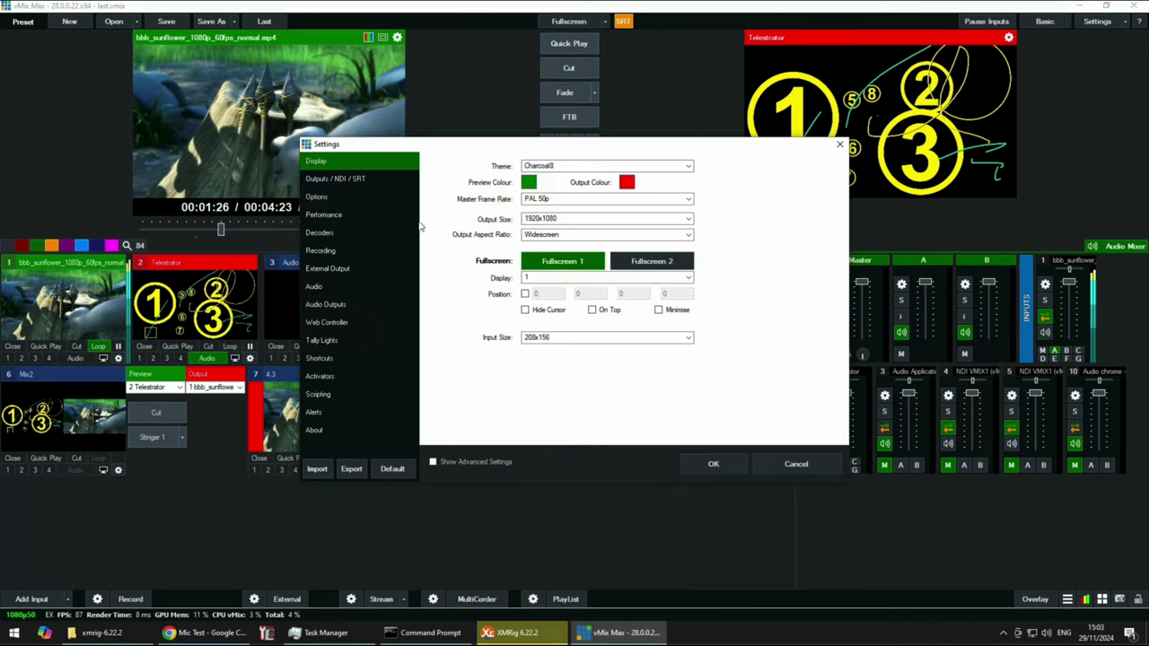
click(337, 323)
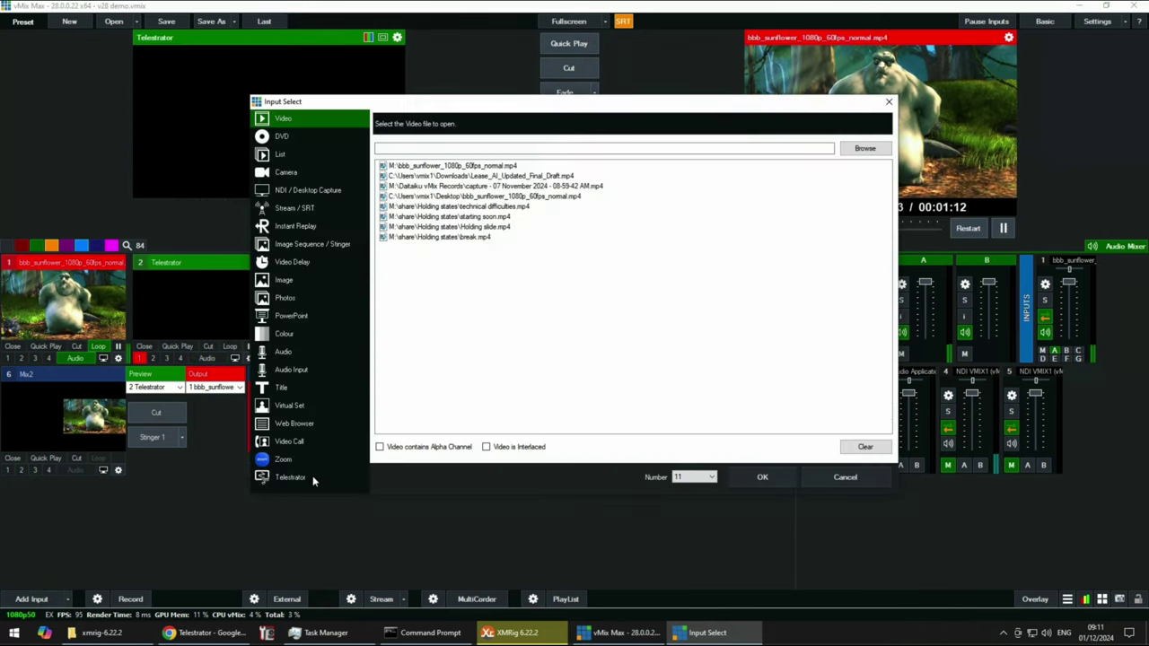
click(305, 478)
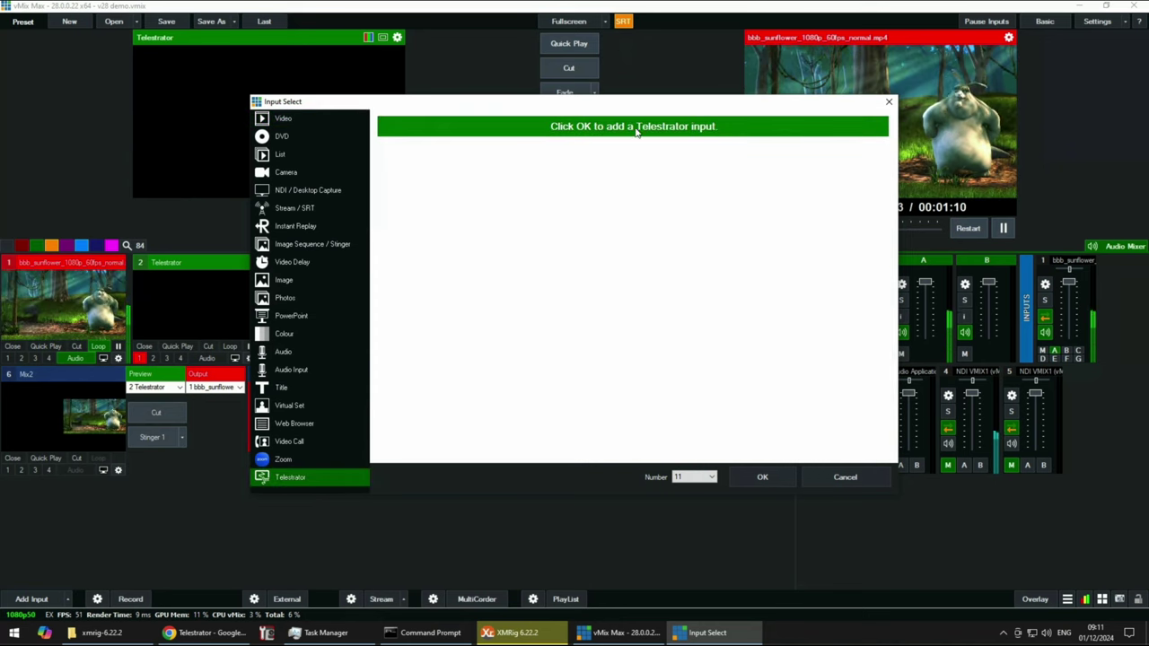
click(769, 481)
click(700, 326)
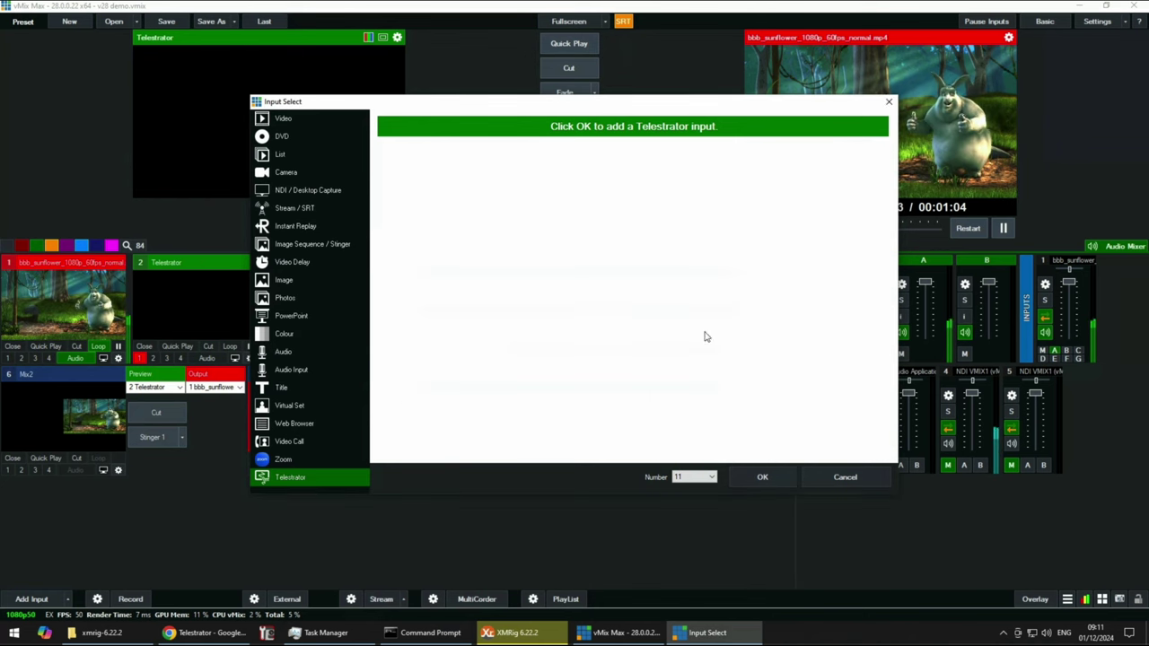
click(845, 478)
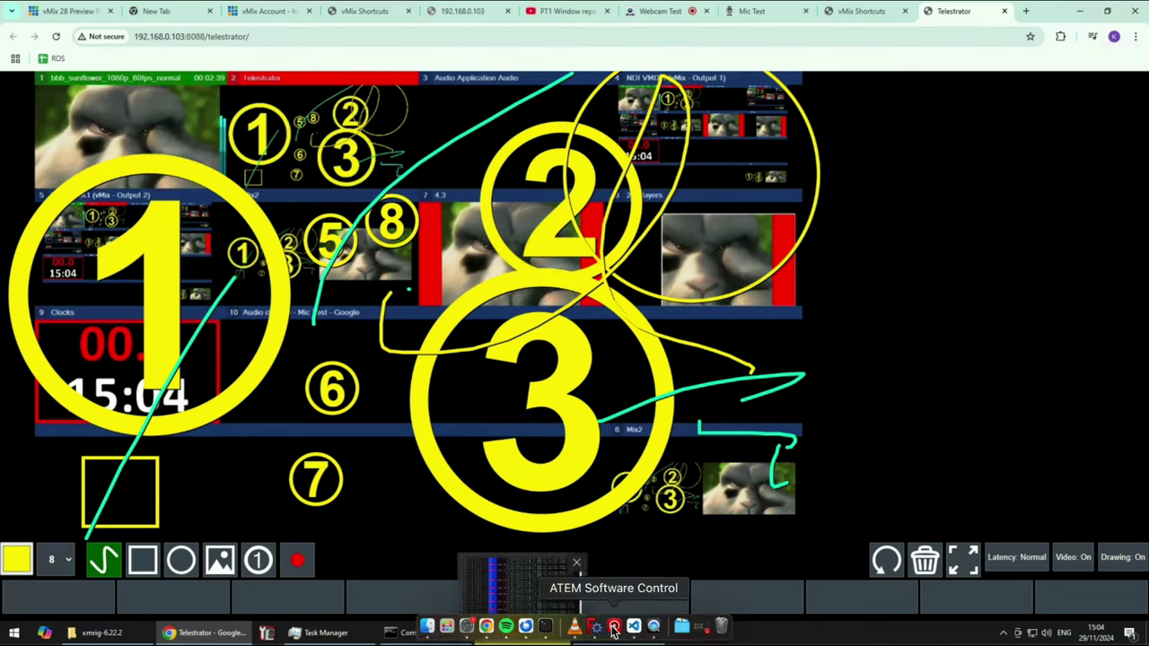
- Apply the Web Controller settings and fade the sunflower video to output so it plays behind the web Telestrator drawings
click(616, 633)
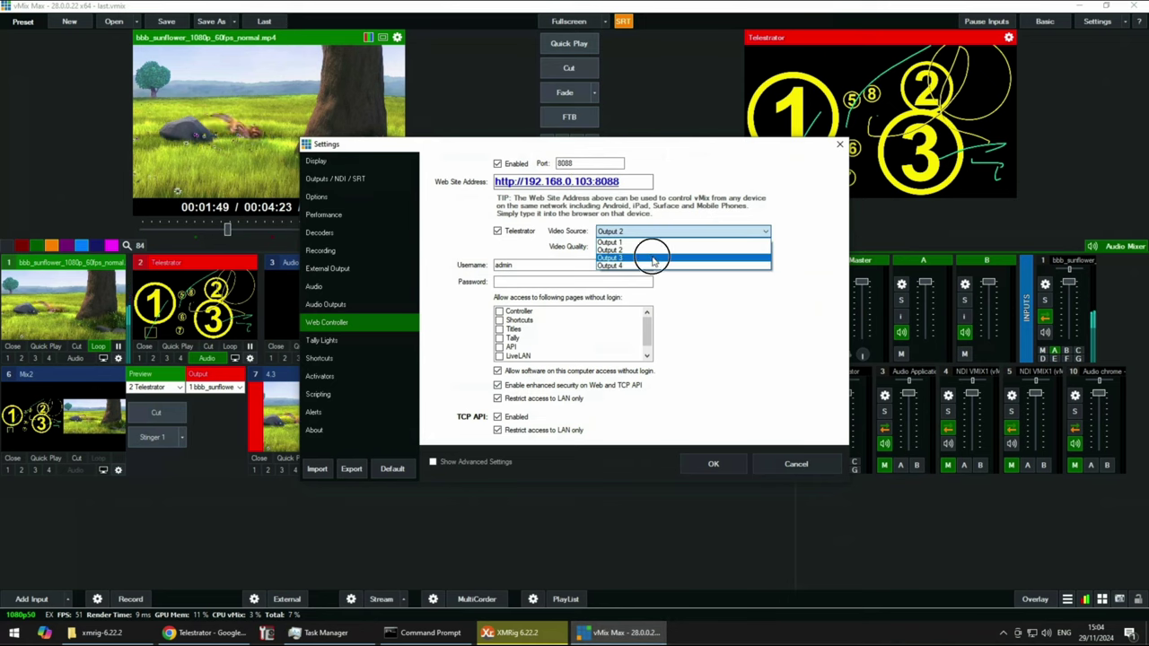
click(714, 465)
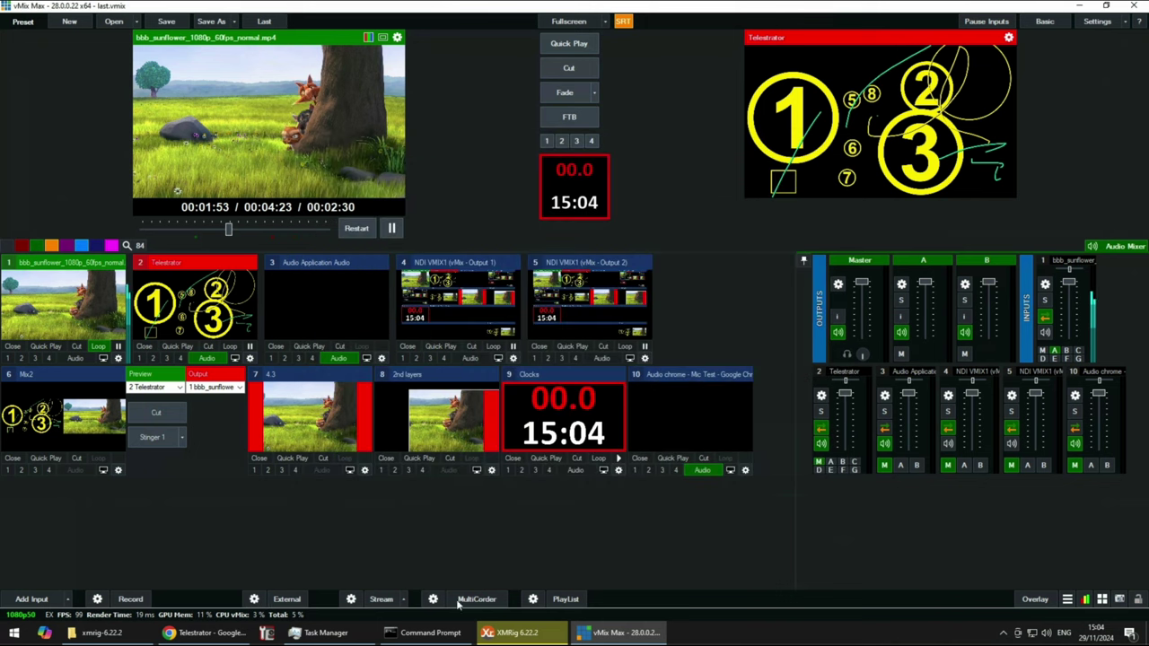
click(204, 633)
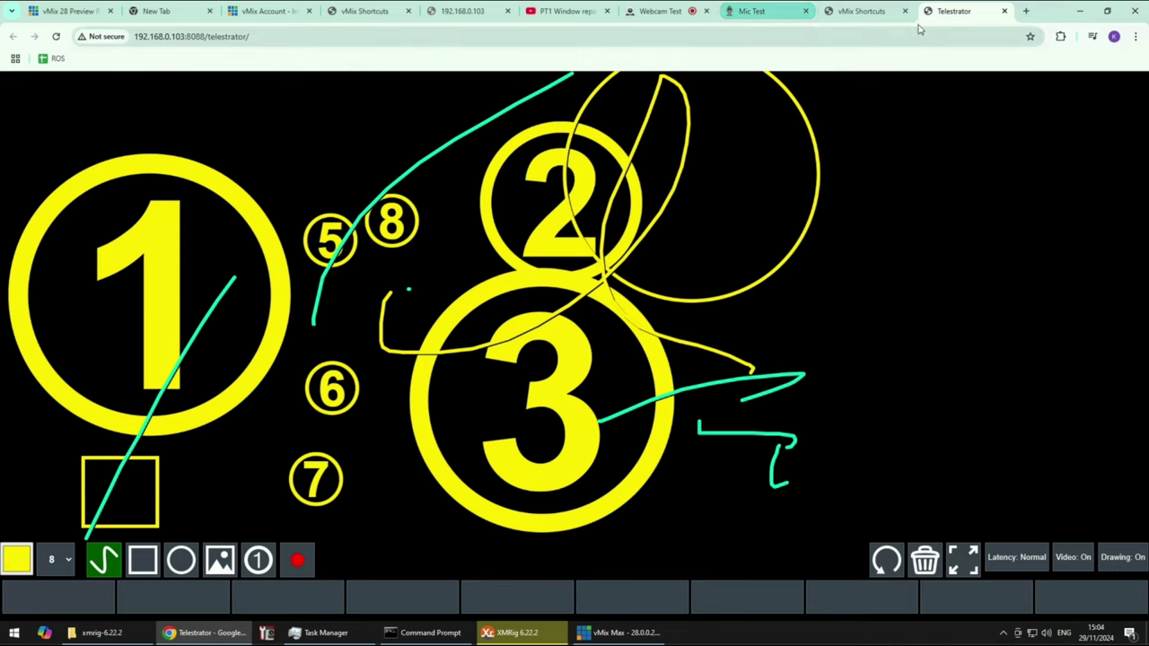
click(604, 634)
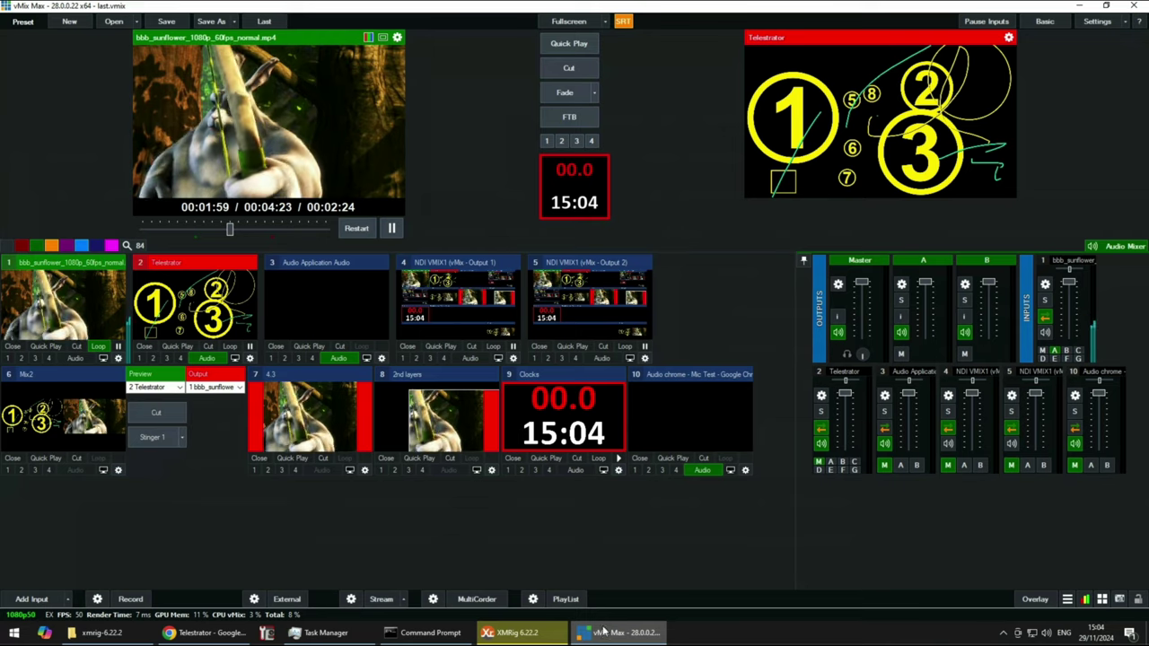
click(564, 92)
click(208, 633)
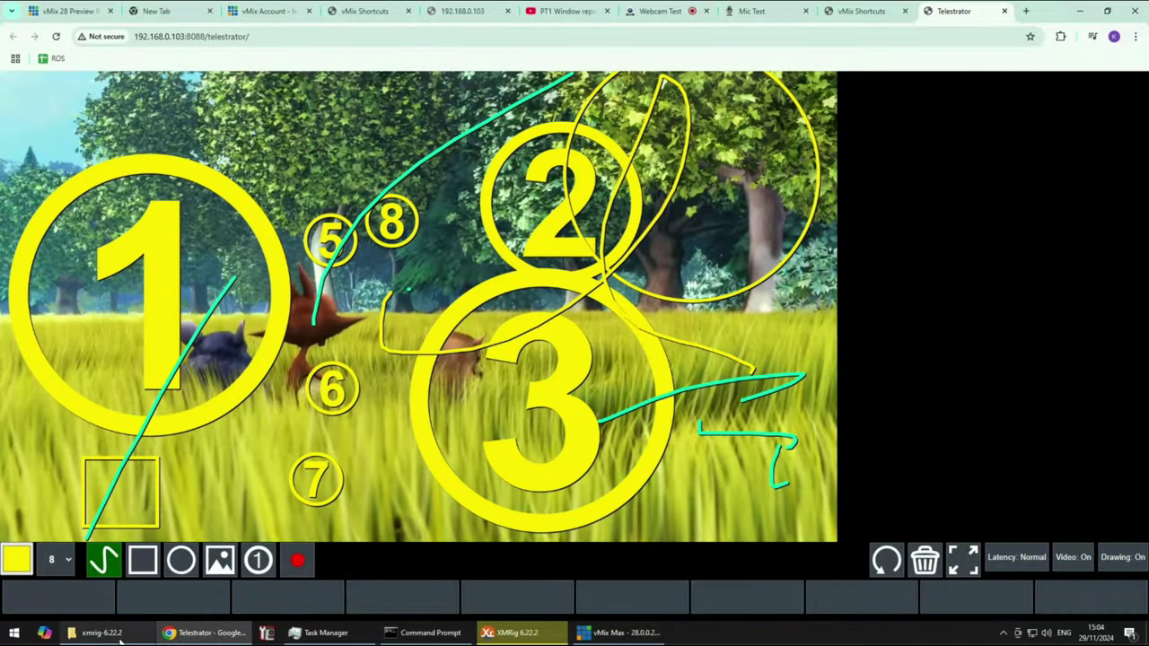
- Clear all Telestrator drawings and check the Web Controller's Telestrator video source and quality options
click(887, 560)
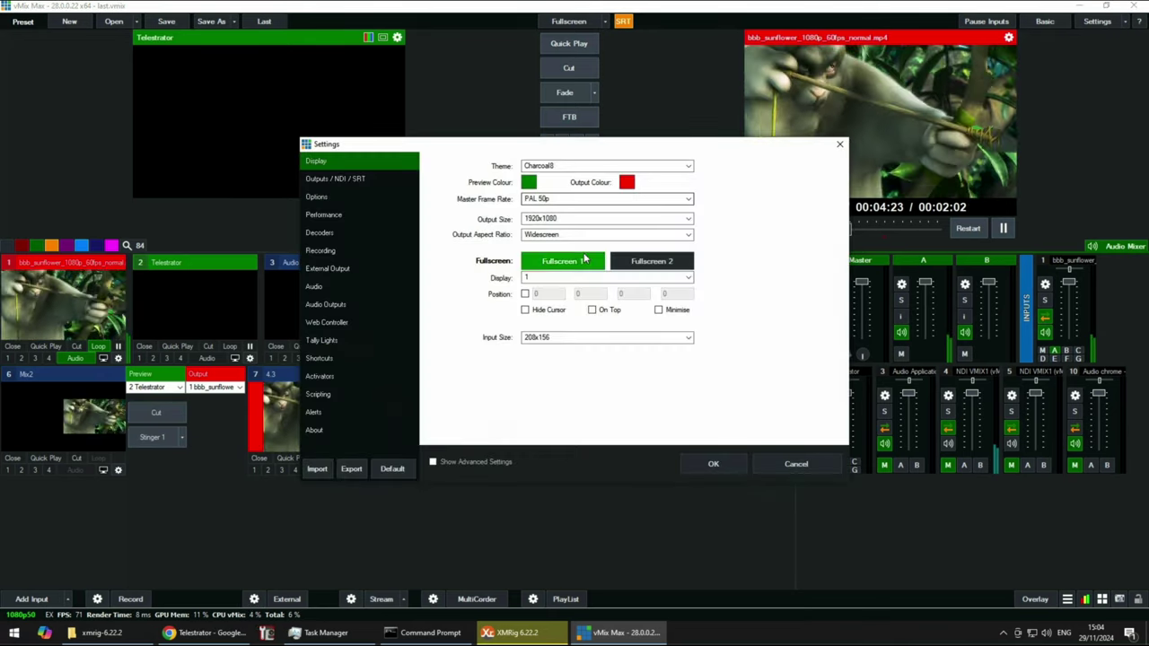
click(345, 178)
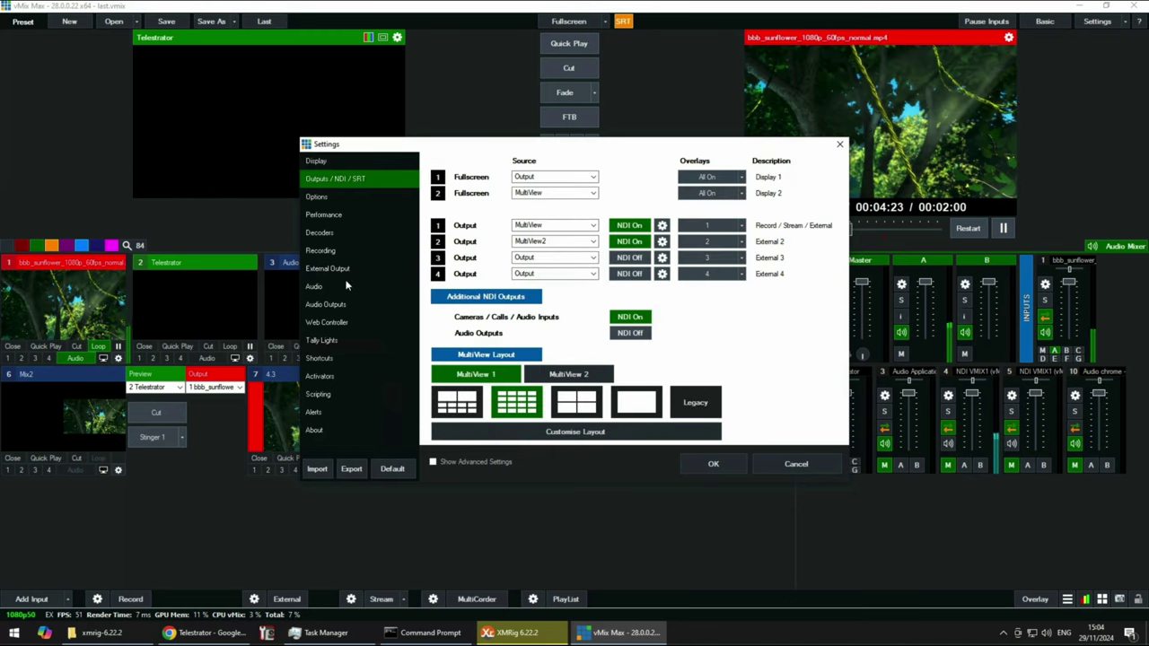
click(339, 323)
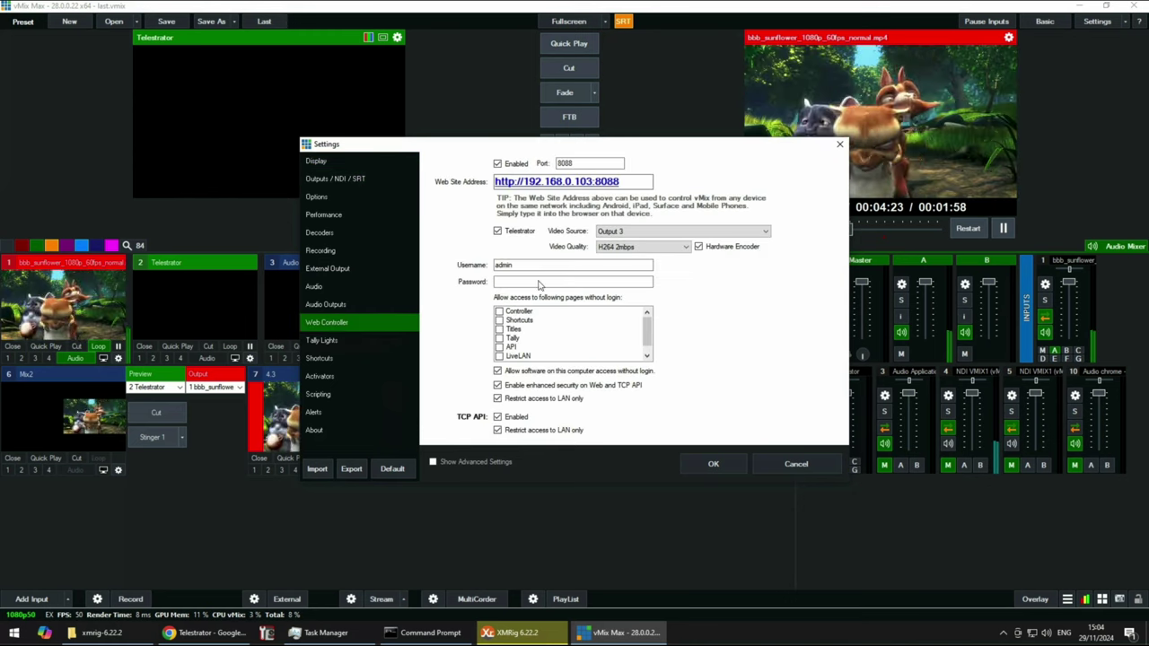
click(654, 246)
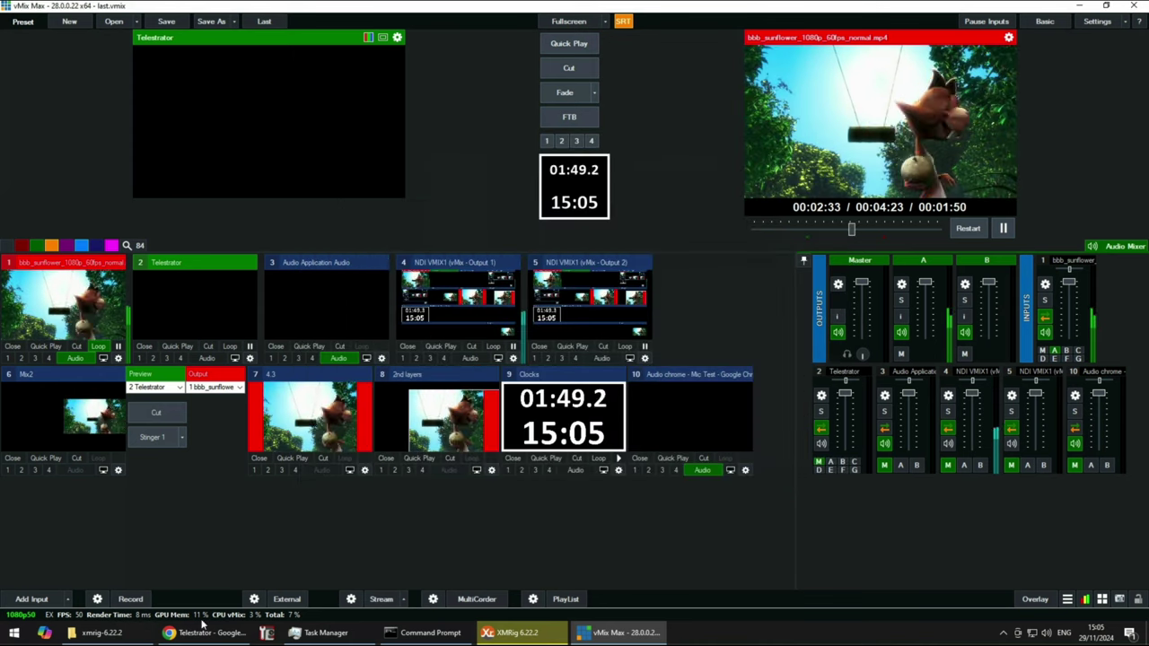
- Draw a yellow freehand loop on the web Telestrator page and show the Telestrator input as Overlay 1
click(205, 636)
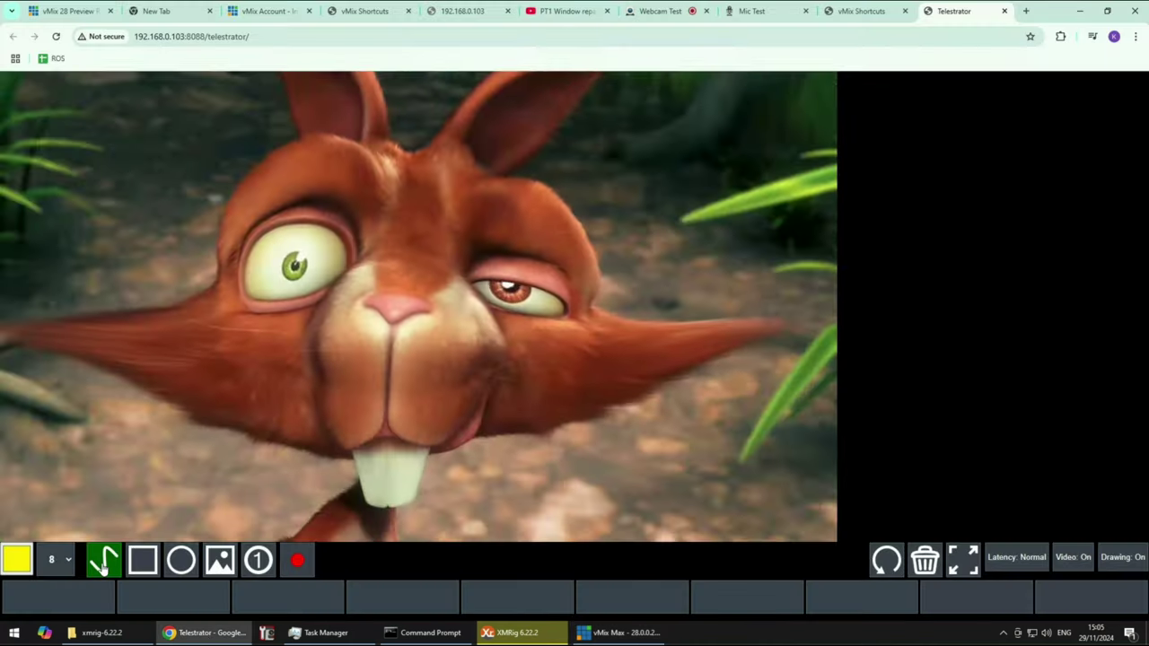
mouse_move(164, 177)
mouse_down()
mouse_move(224, 410)
mouse_move(618, 395)
mouse_move(523, 190)
mouse_up()
drag(296, 184, 130, 162)
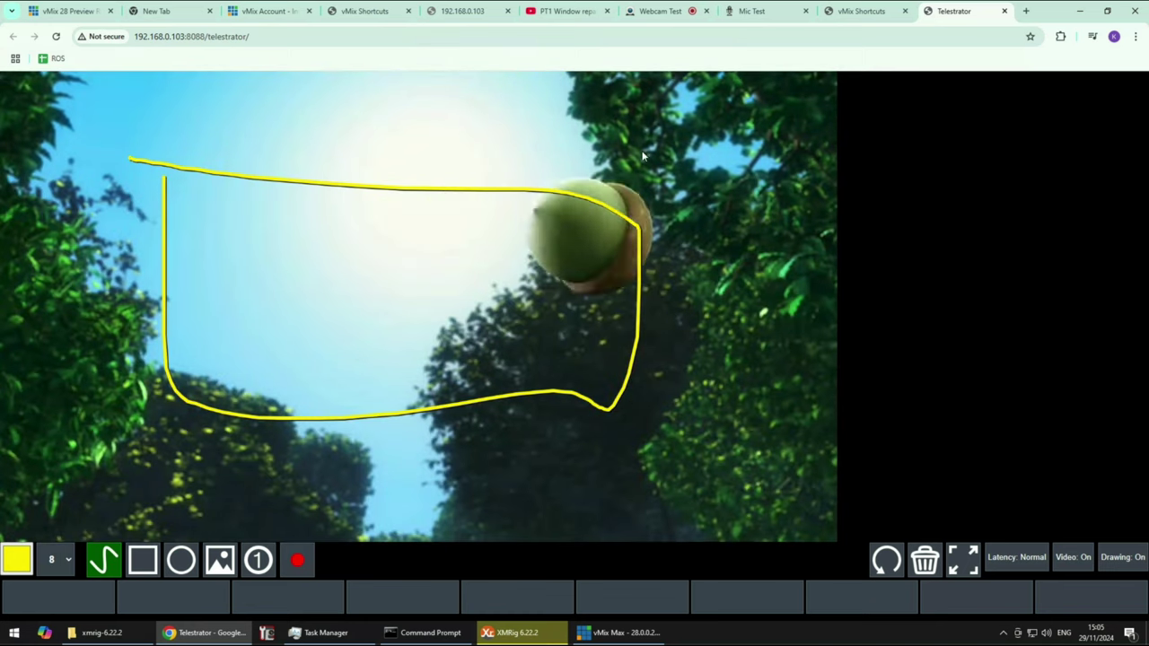
click(607, 633)
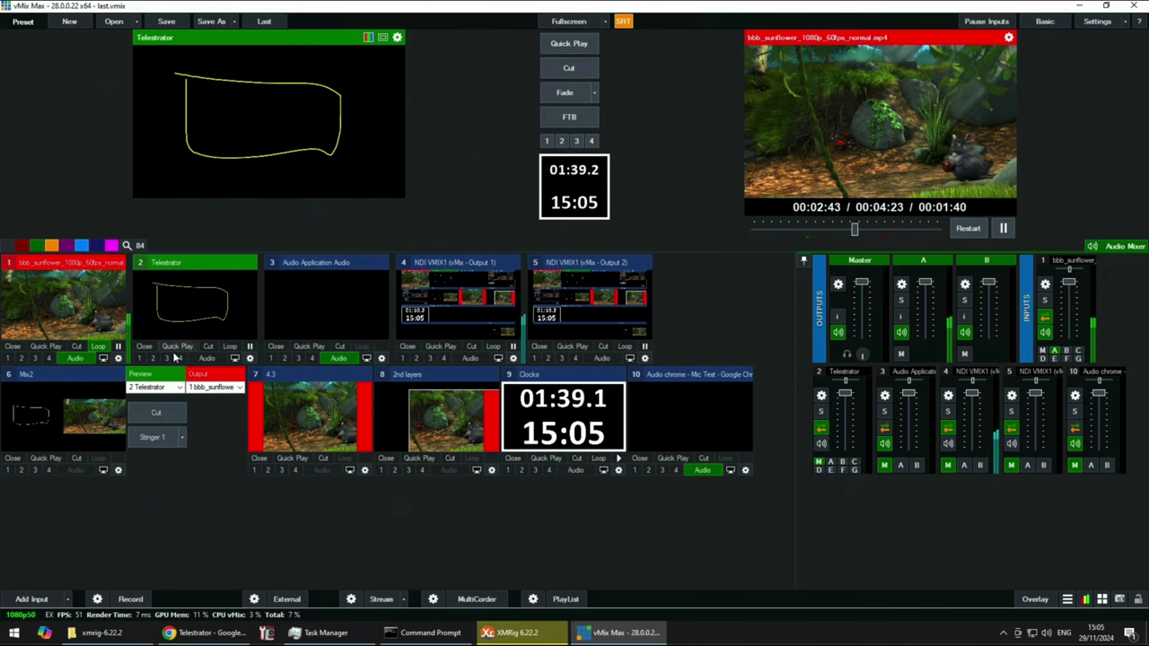
click(140, 358)
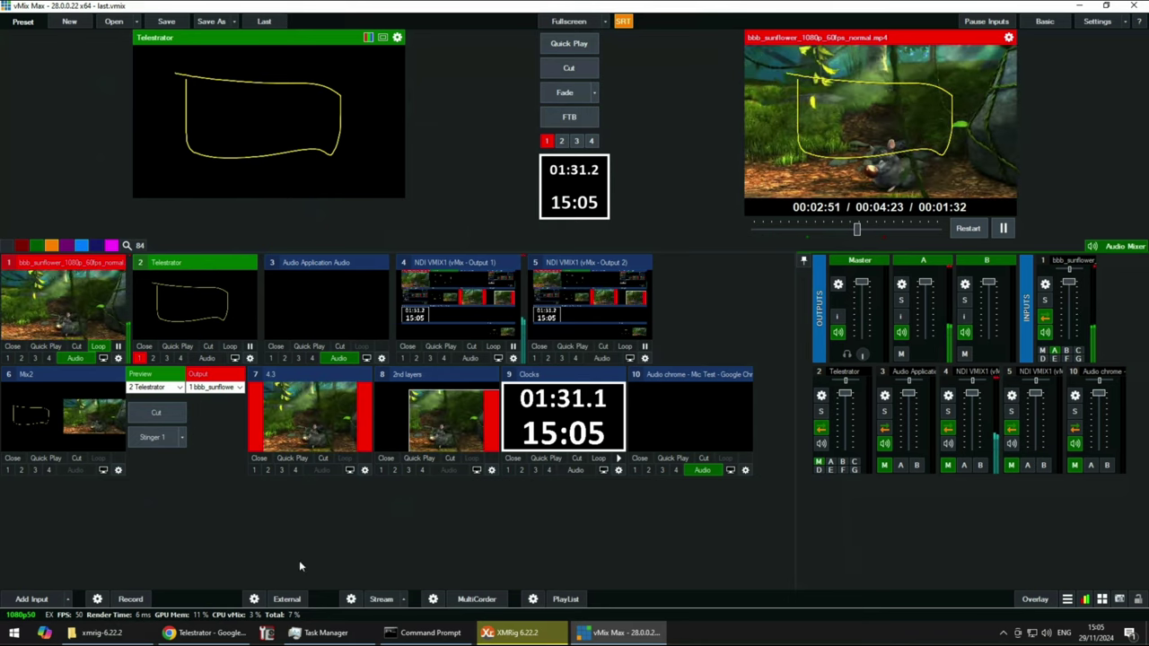
- Draw a yellow rectangle at lower left, then a size-15 freehand zigzag across the top
click(205, 633)
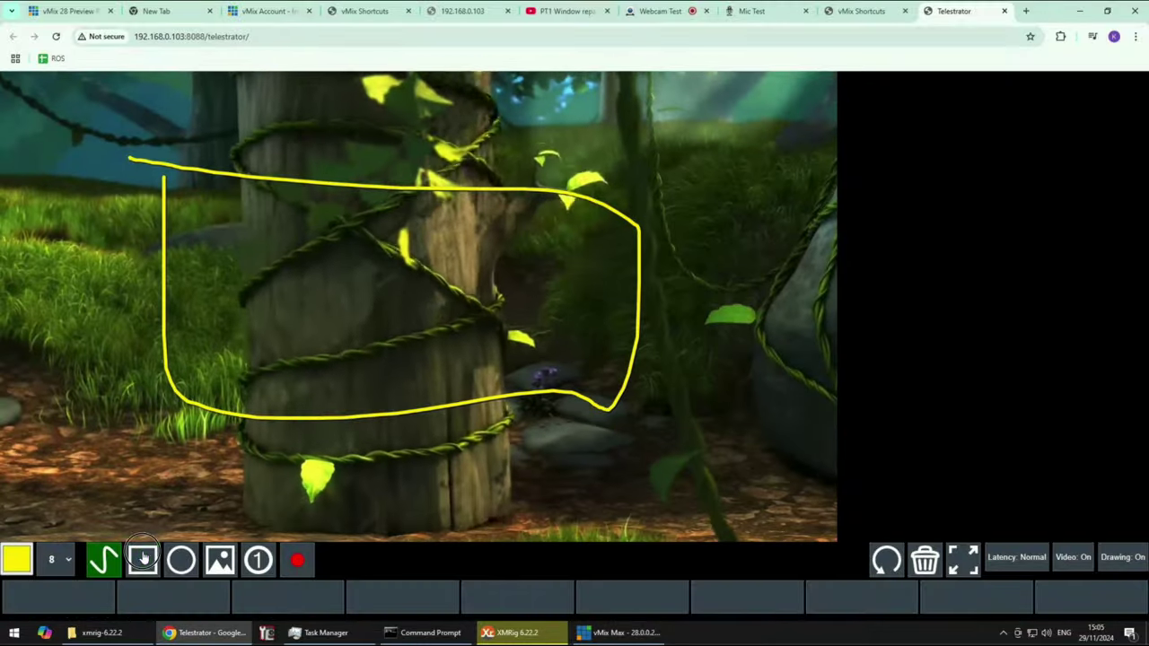
click(143, 558)
drag(19, 274, 314, 506)
click(56, 558)
click(51, 482)
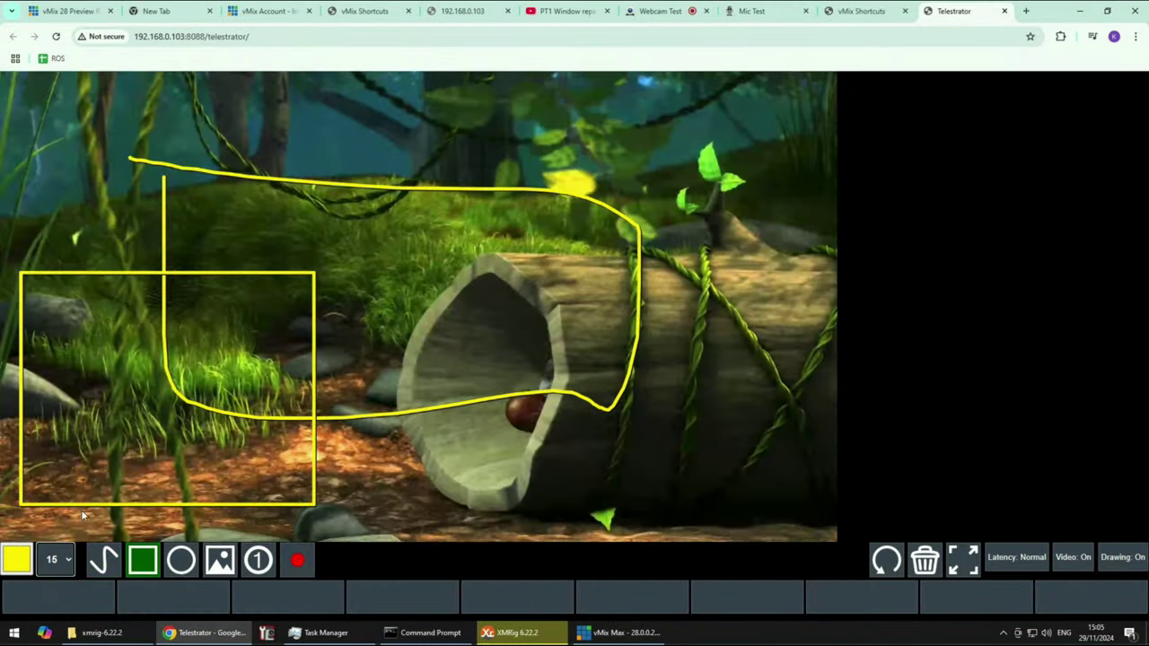
click(106, 559)
mouse_move(332, 128)
mouse_down()
mouse_move(547, 219)
mouse_move(639, 243)
mouse_up()
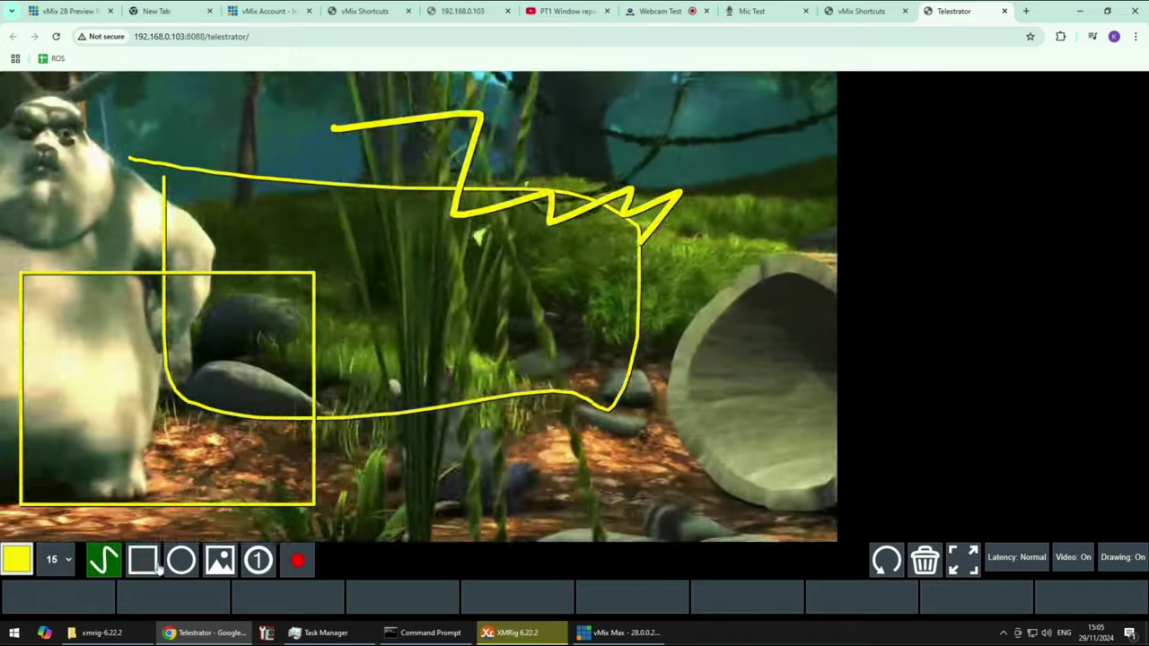
- Draw a yellow circle and a large red circle around the bunny
click(179, 558)
drag(452, 226, 528, 299)
drag(598, 389, 658, 406)
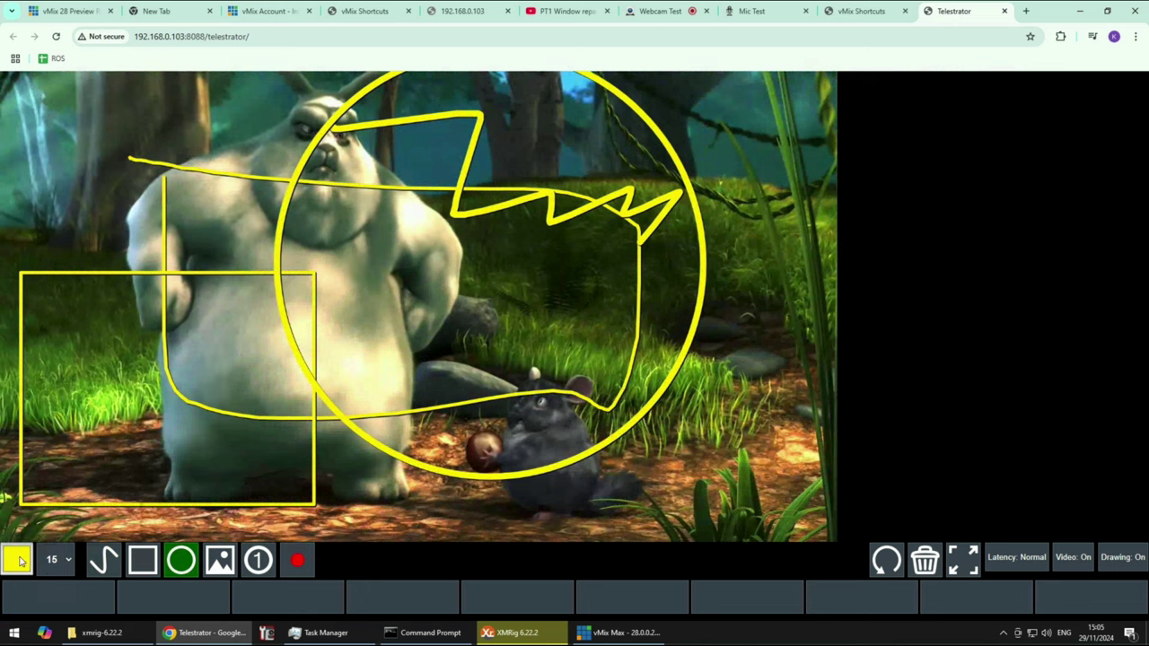
click(18, 560)
drag(547, 308, 629, 552)
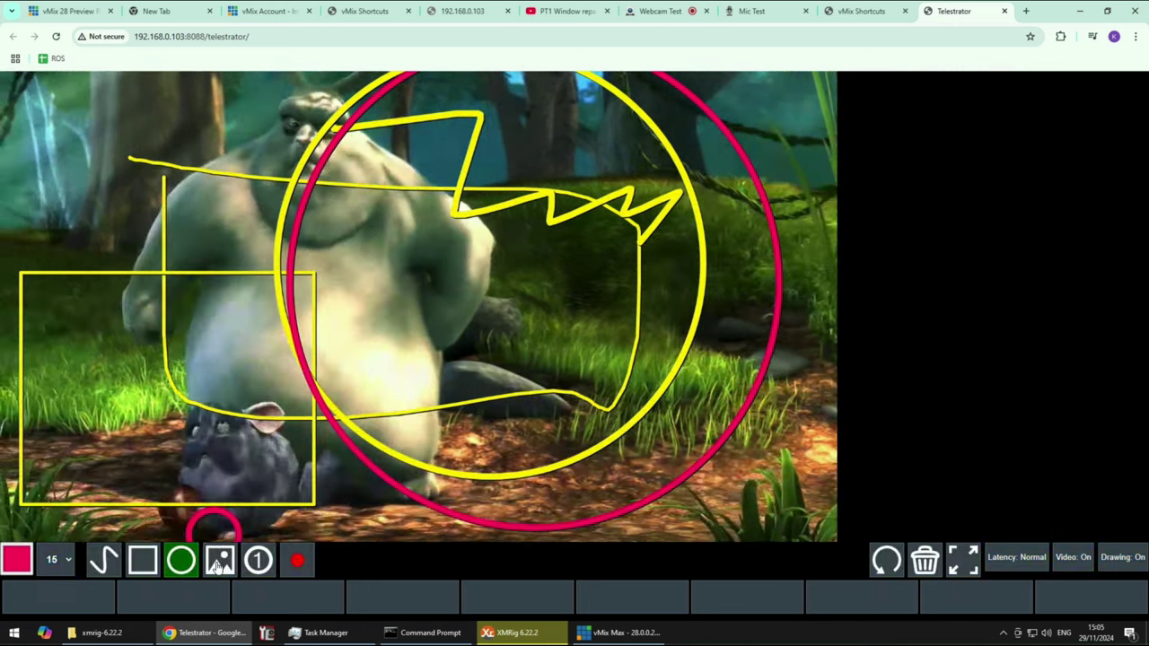
- Place red numbered markers 1 to 5 on the video and point at spots with the laser dot
click(219, 560)
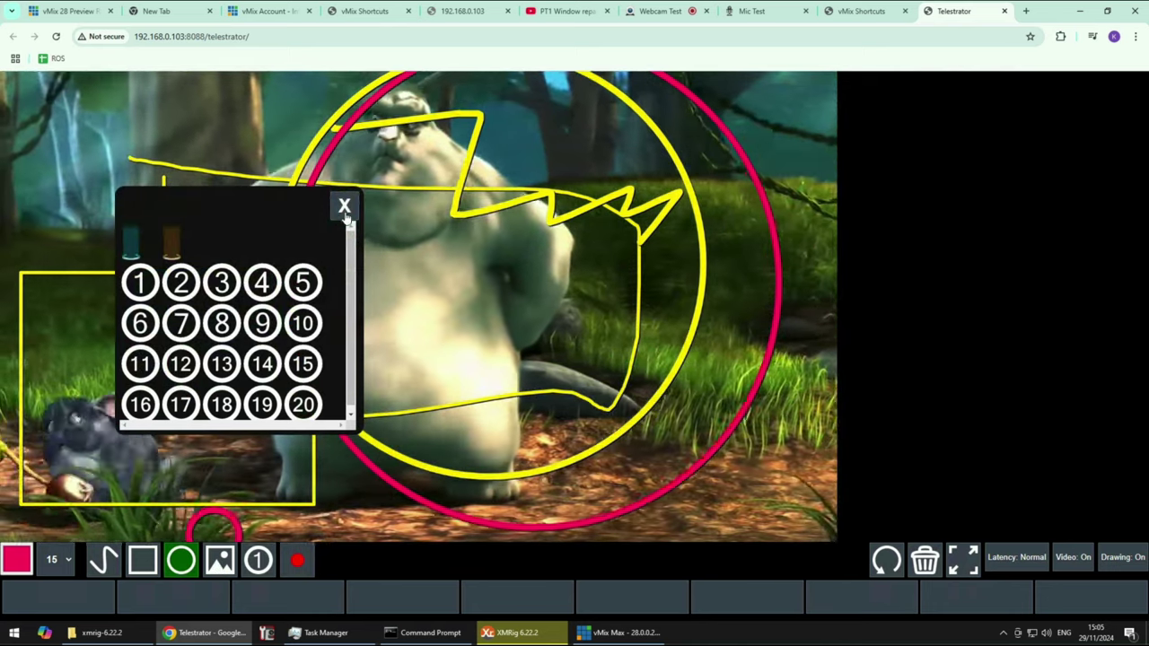
click(258, 560)
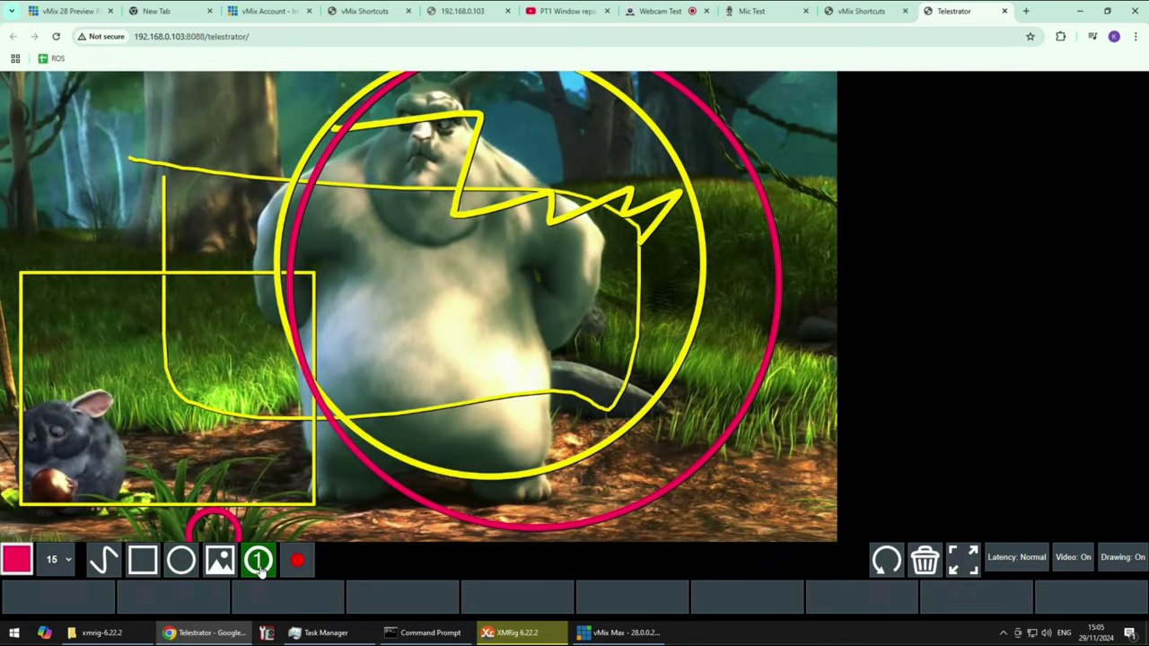
click(130, 139)
click(120, 407)
click(477, 308)
drag(706, 197, 772, 290)
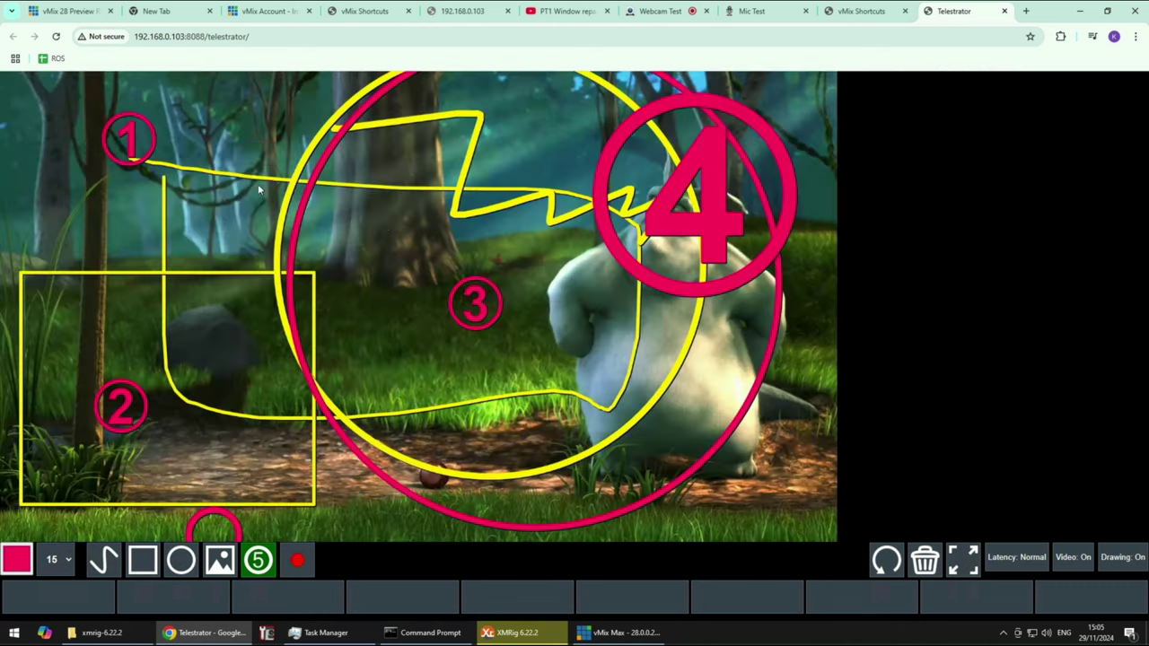
drag(258, 185, 374, 229)
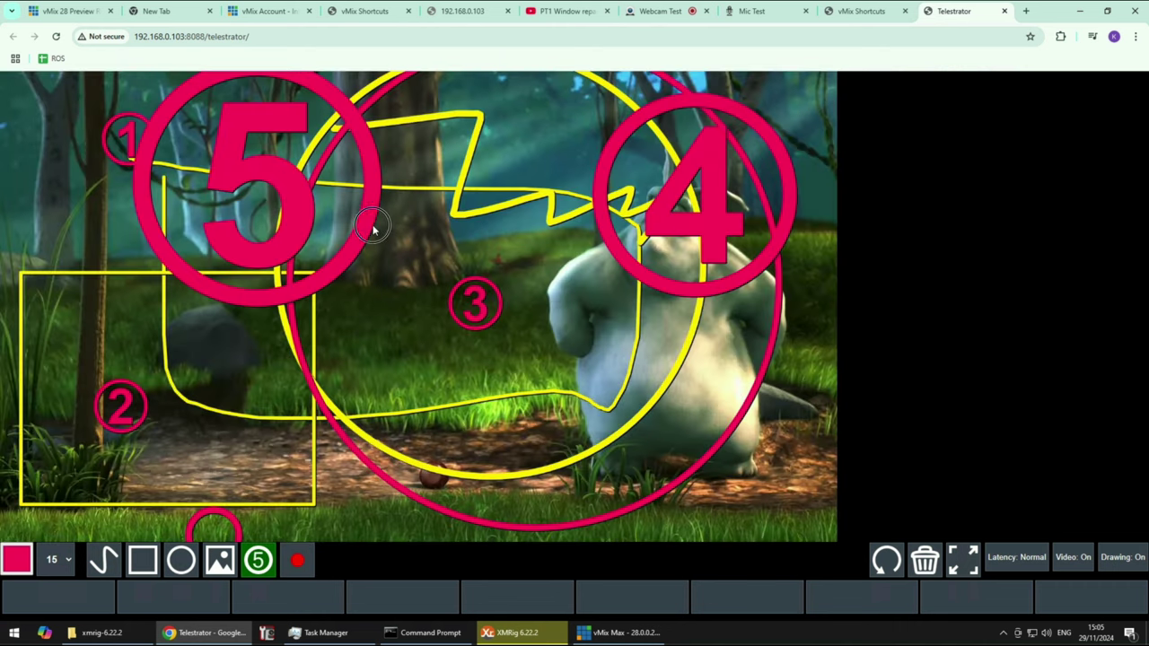
click(300, 560)
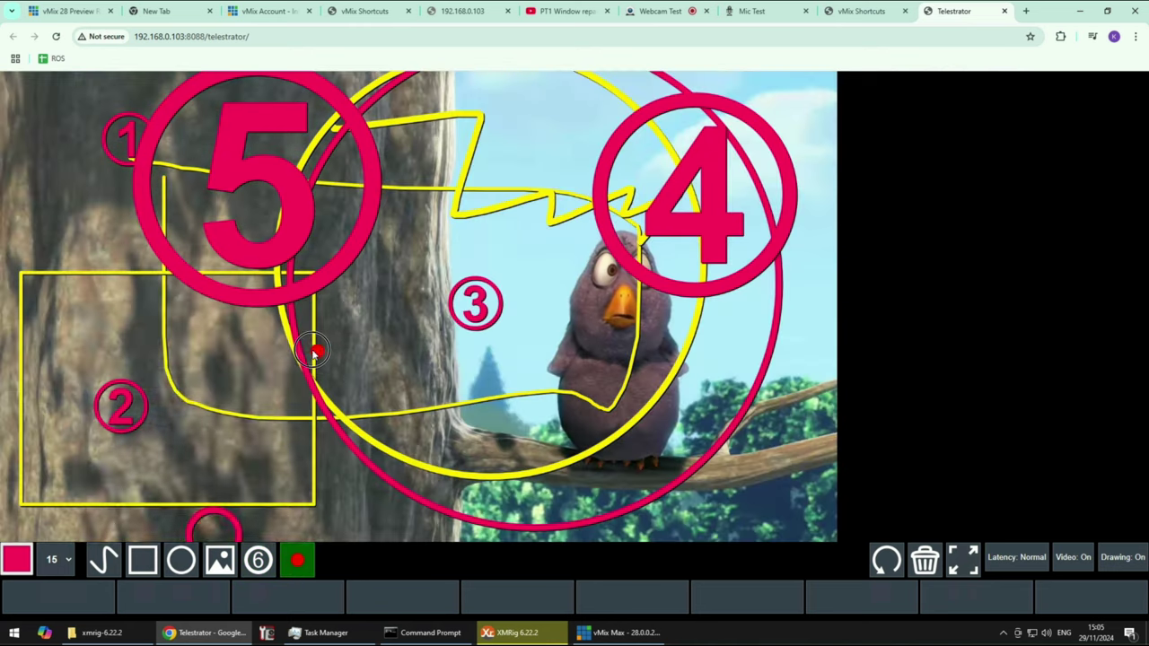
drag(377, 368, 498, 377)
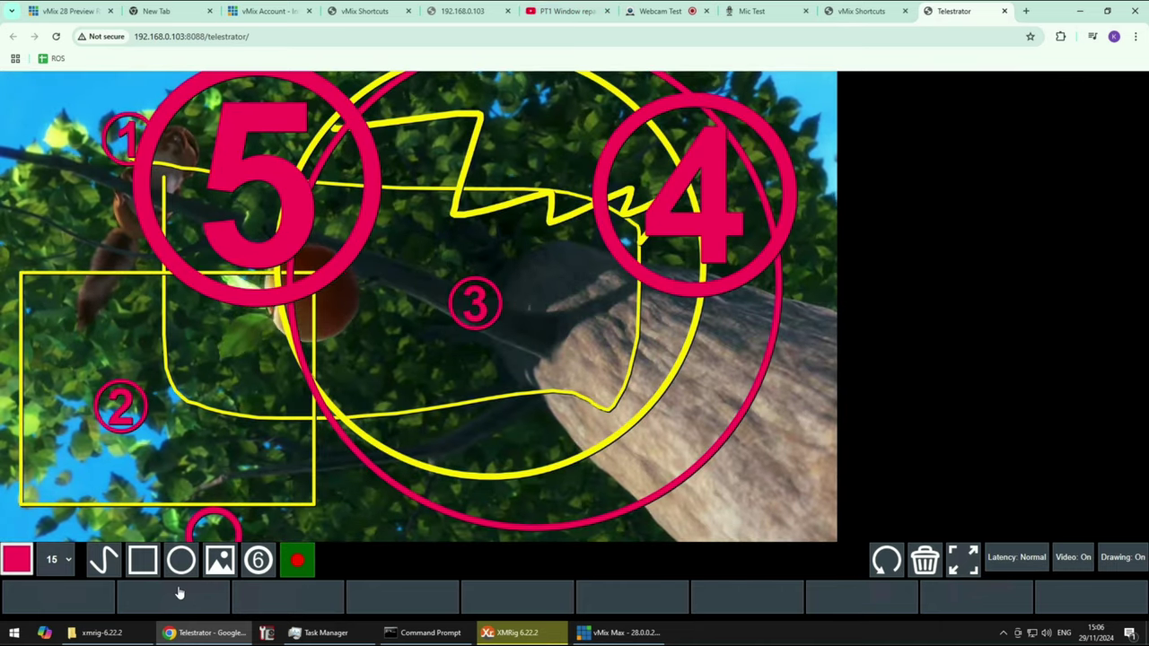
click(635, 633)
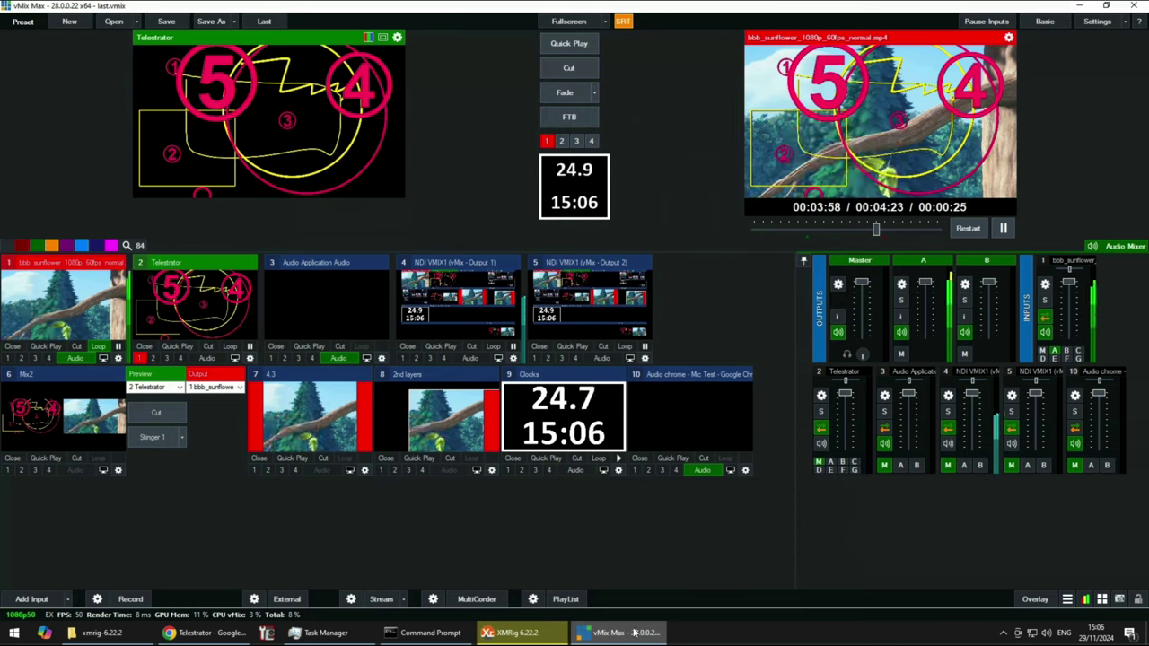